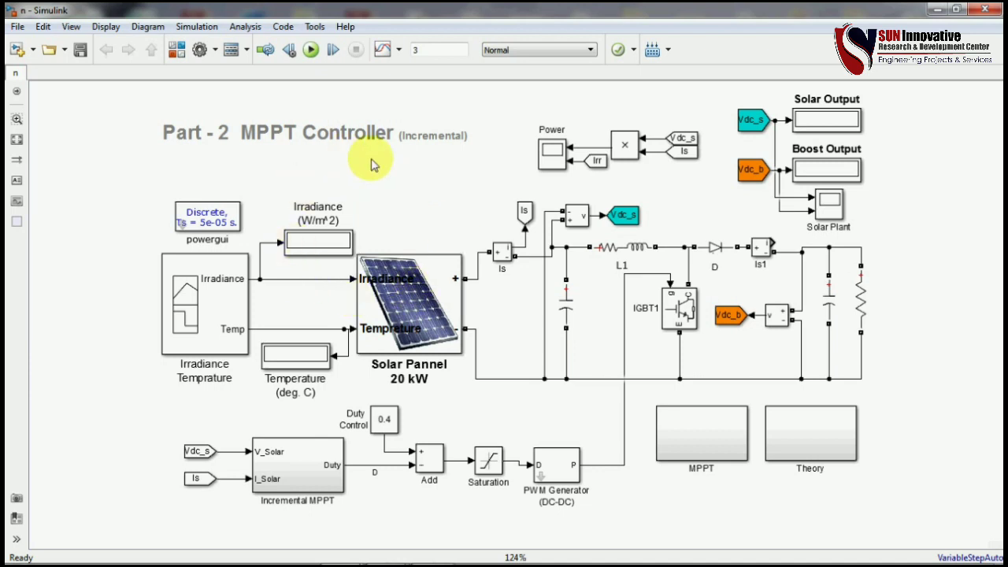
Examine the top-level model's irradiance and temperature source, solar panel, boost converter circuit and duty control blocks.
left_click(228, 140)
left_click(337, 197)
left_click_drag(162, 118, 236, 172)
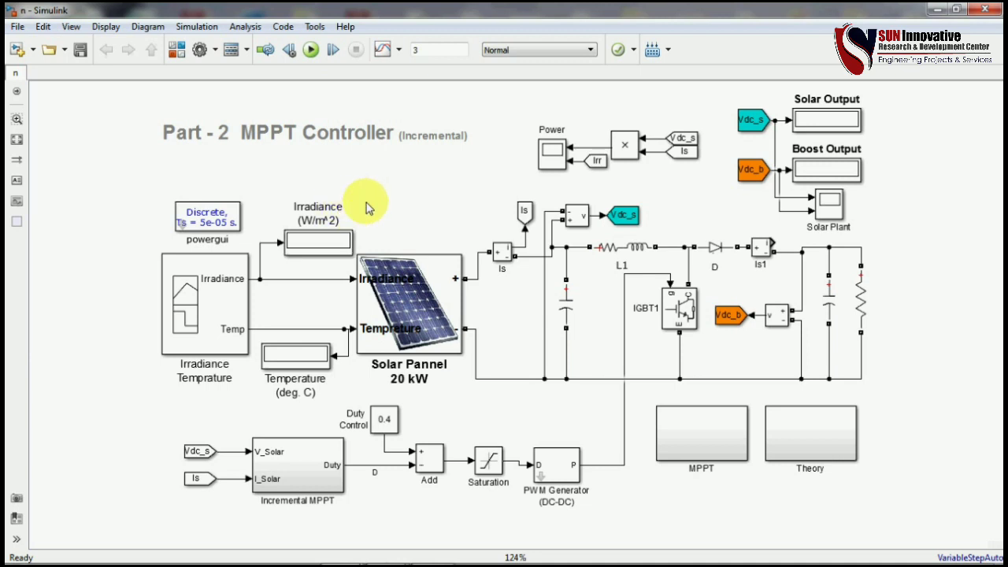
left_click(206, 335)
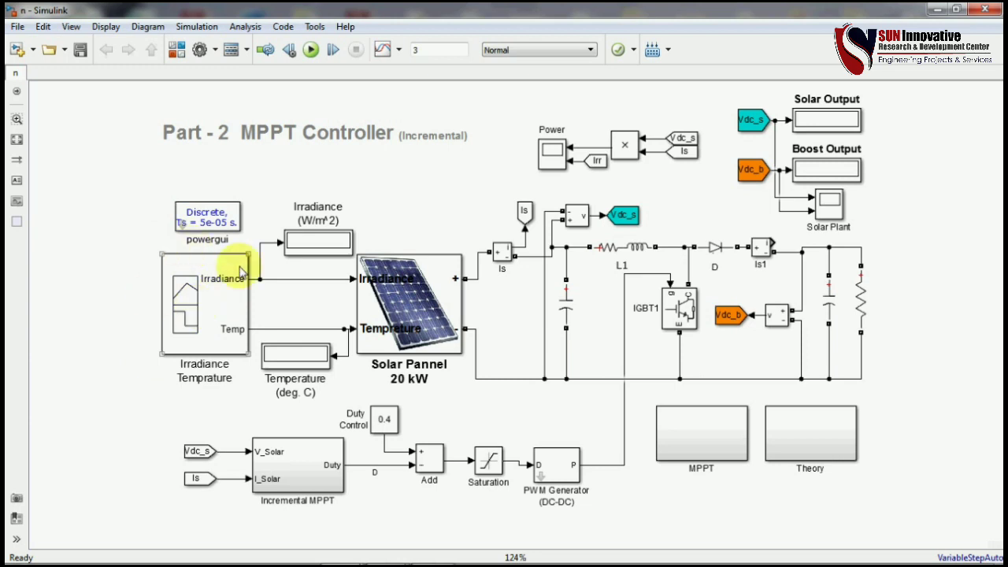
left_click(321, 231)
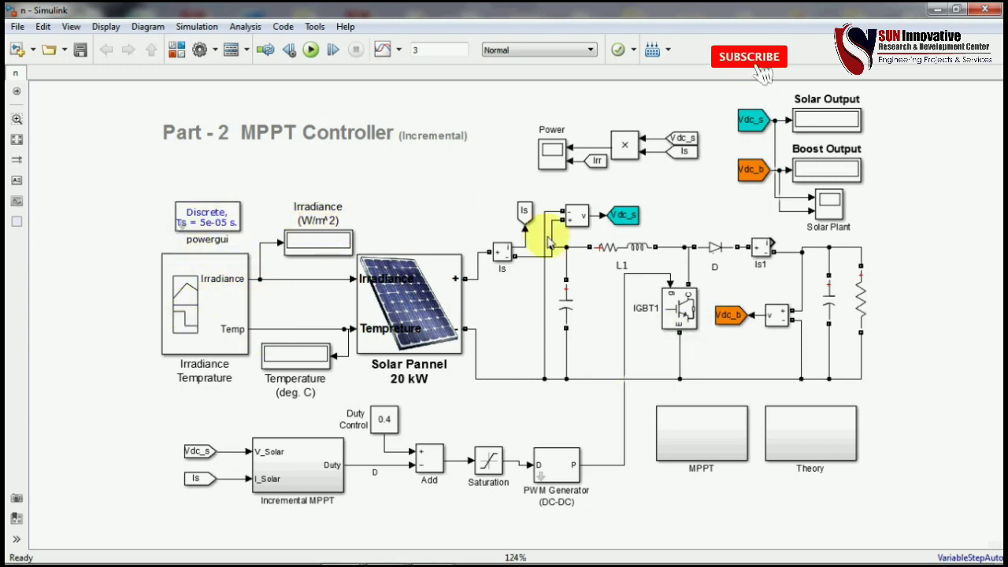
left_click(437, 337)
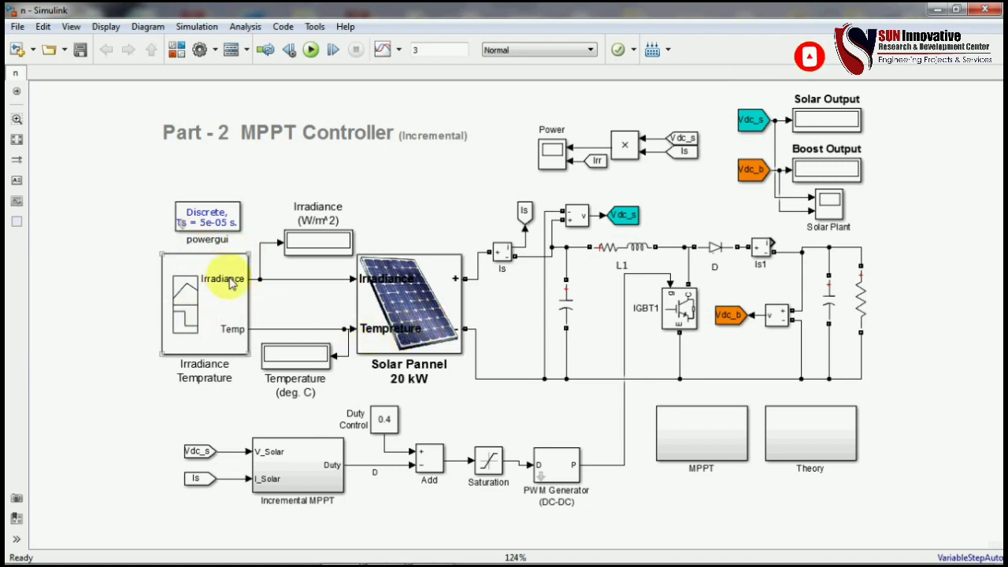
left_click(203, 287)
left_click(327, 240)
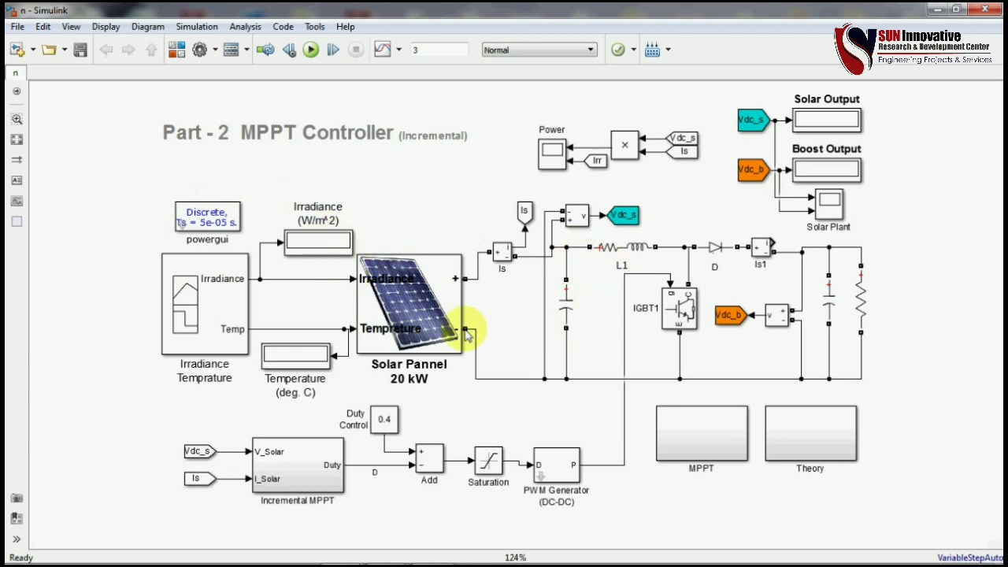
left_click(323, 146)
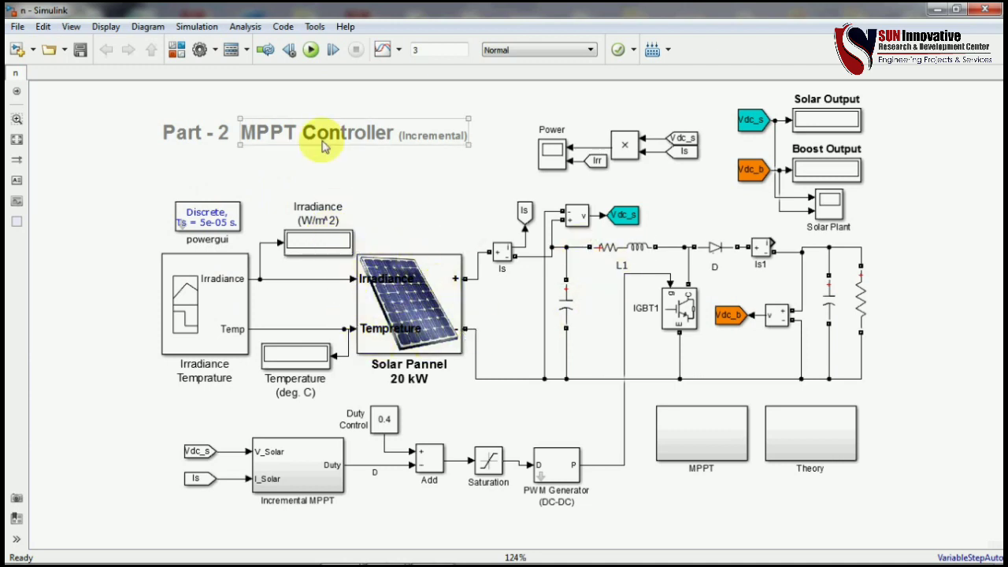
left_click(460, 169)
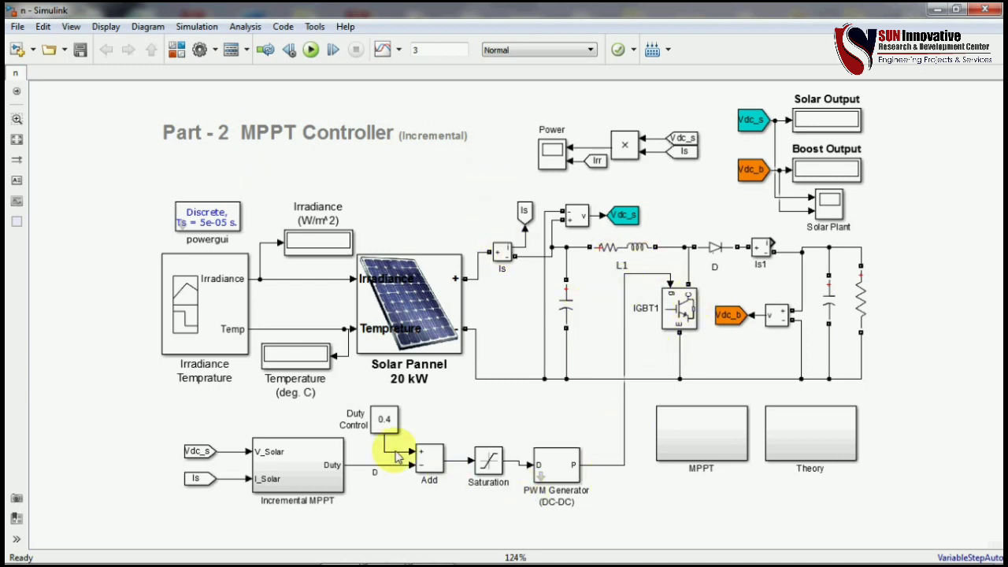
left_click(538, 463)
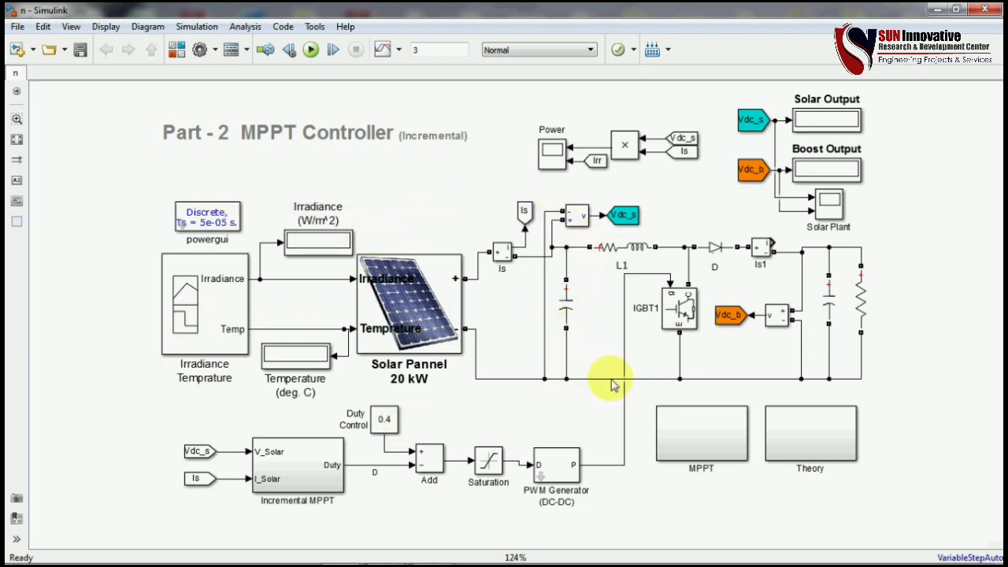
Study the power-voltage curves and the converter block diagram in the Theory subsystem, and return to the top-level model.
double_click(814, 442)
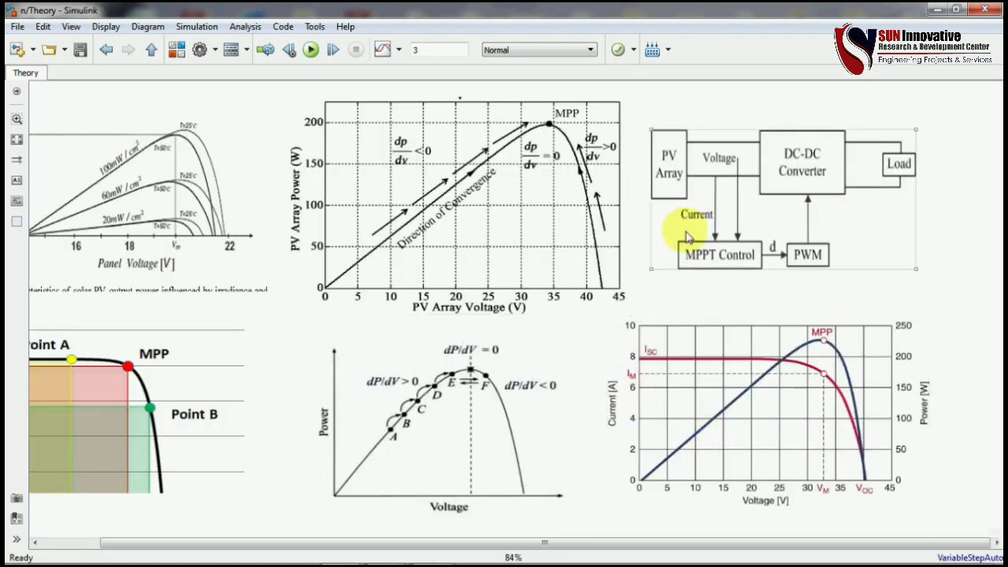
left_click(17, 140)
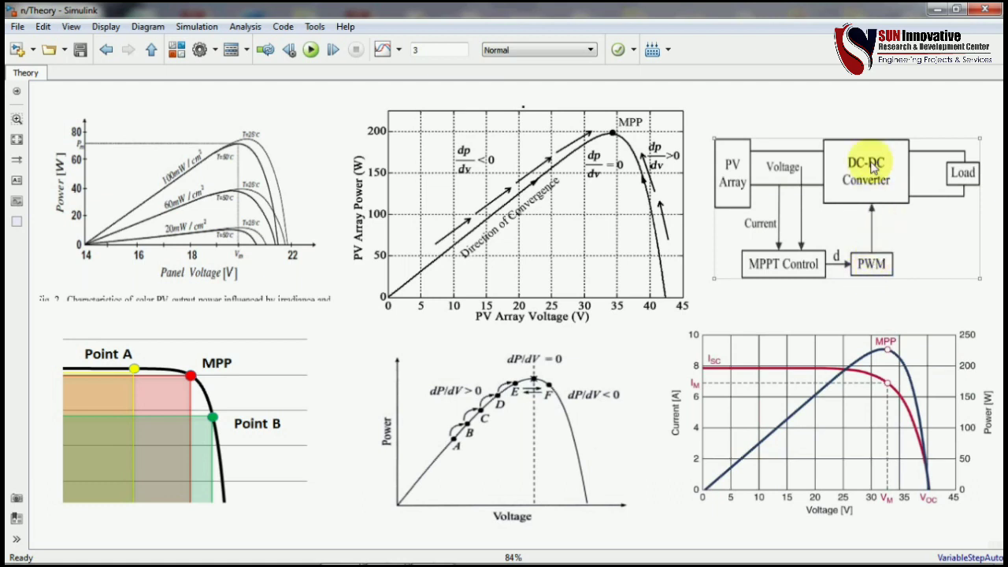
left_click(621, 280)
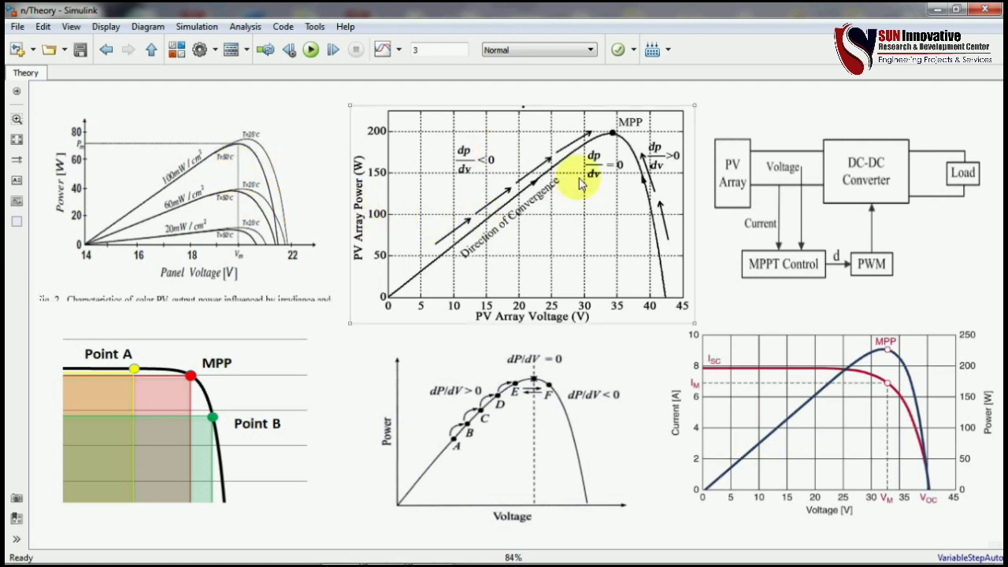
left_click(613, 396)
left_click(778, 335)
left_click(576, 259)
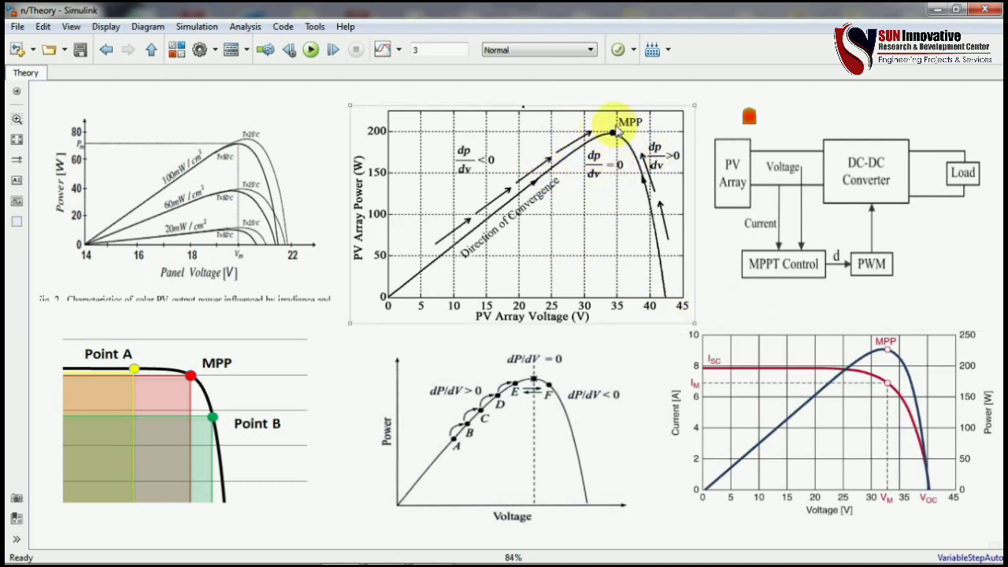
left_click(319, 176)
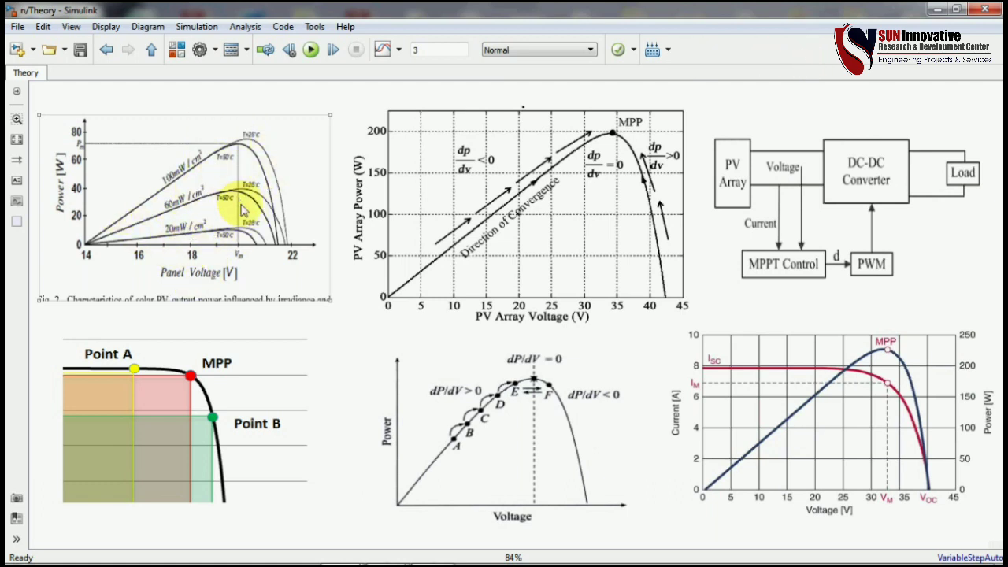
left_click(650, 114)
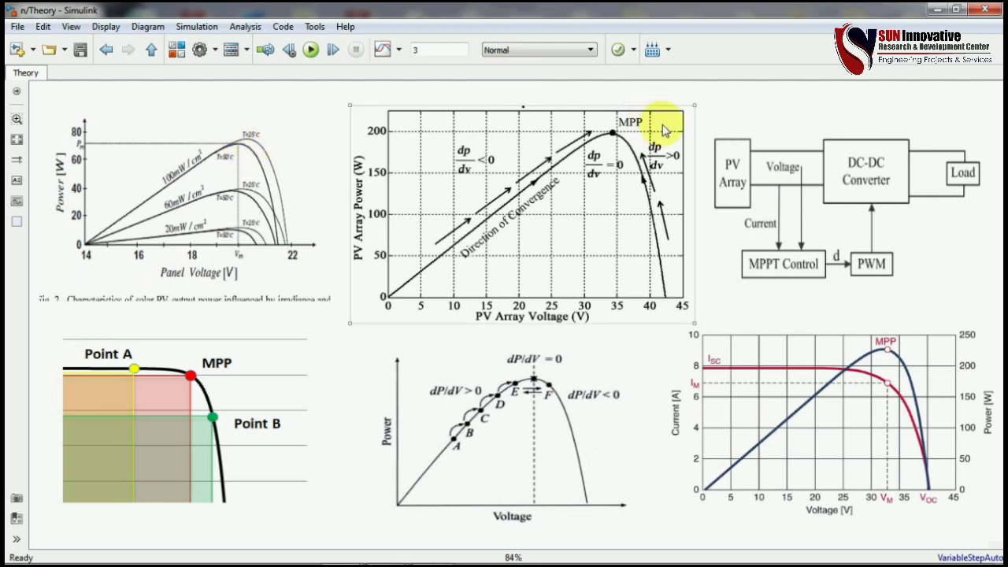
left_click(510, 357)
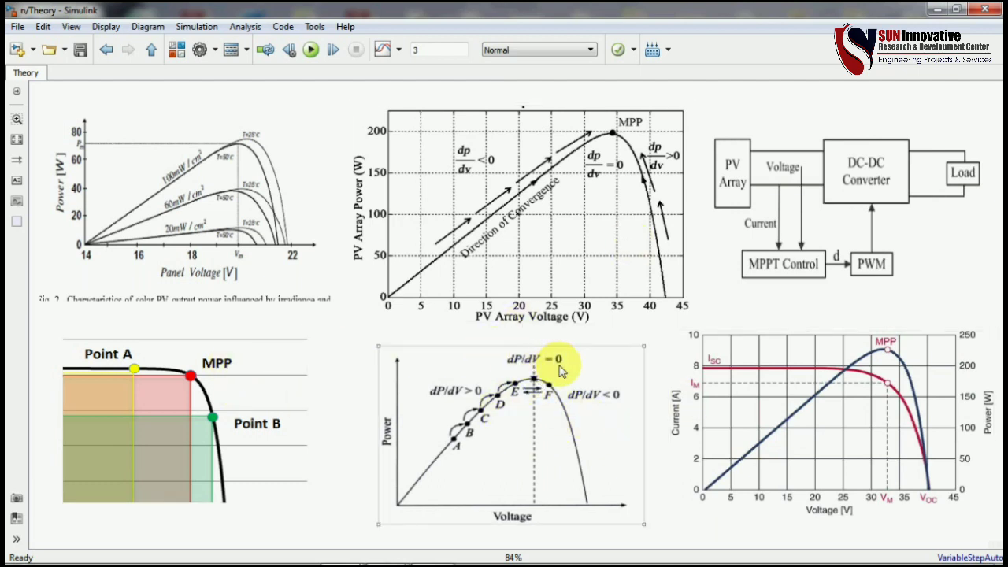
left_click(152, 52)
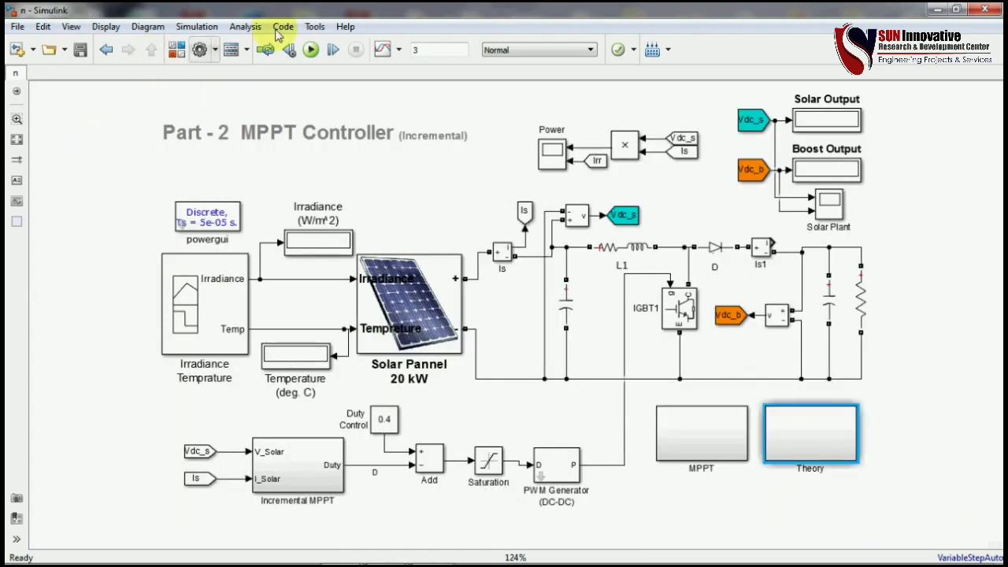
In the MPPT subsystem, move the algorithm flowchart slightly upward and return to the top-level model.
double_click(717, 437)
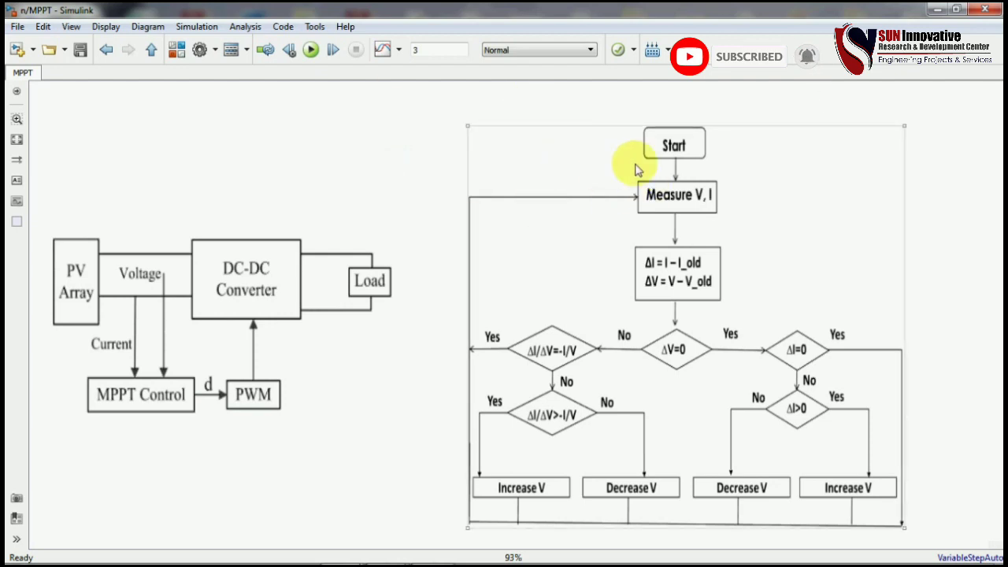
left_click_drag(634, 241, 633, 220)
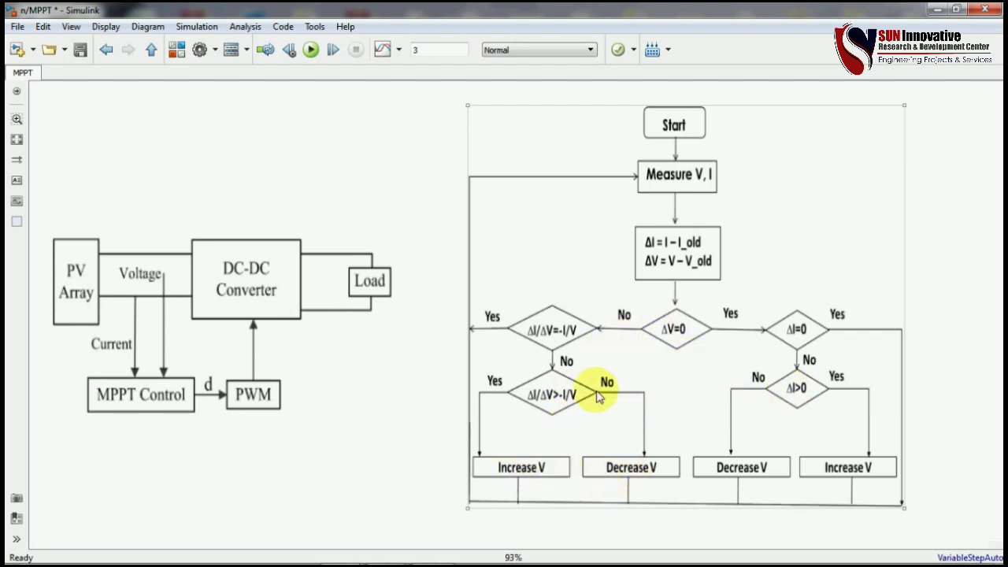
left_click(307, 142)
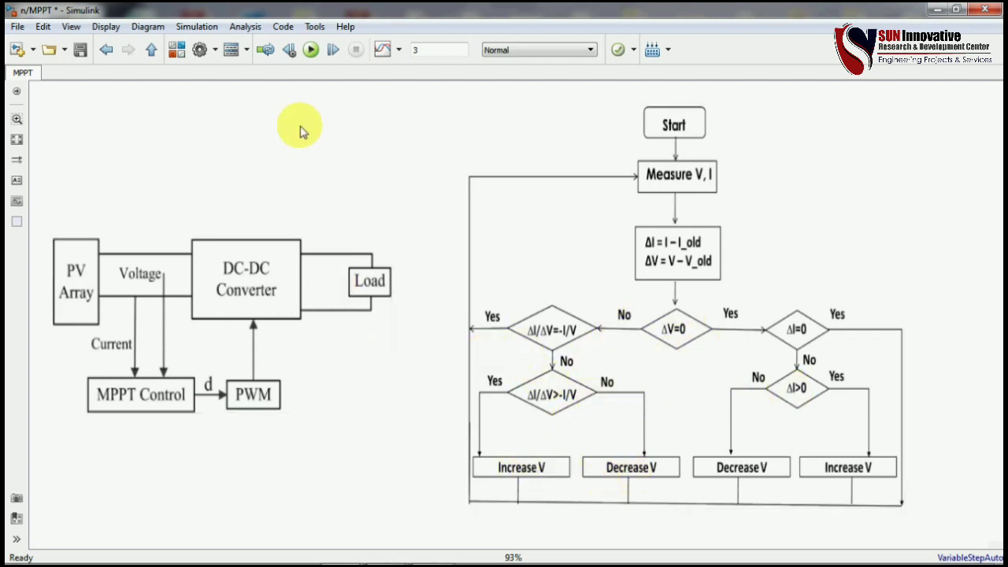
left_click(152, 53)
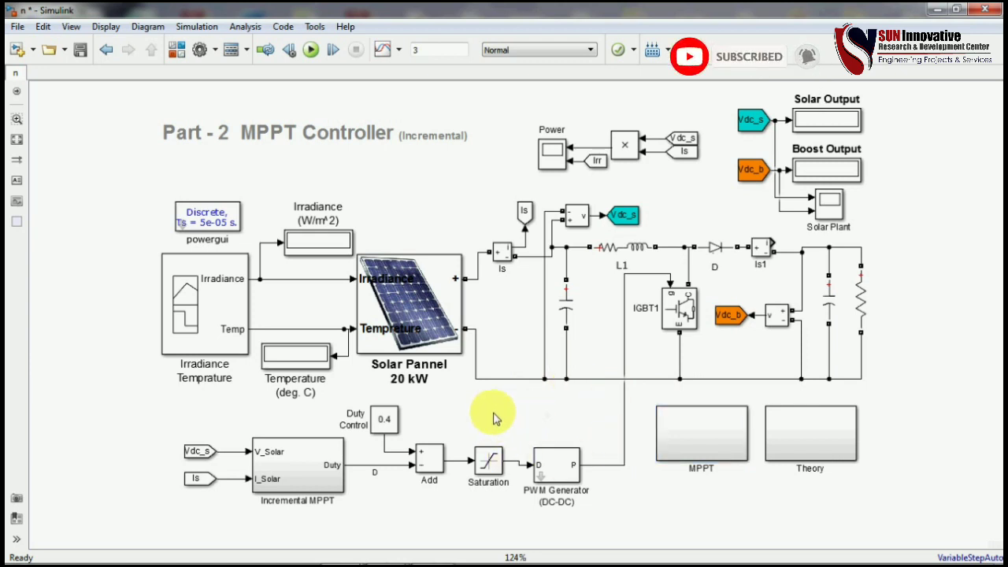
Examine the duty control path from the Incremental MPPT subsystem to the Saturation block.
left_click(315, 468)
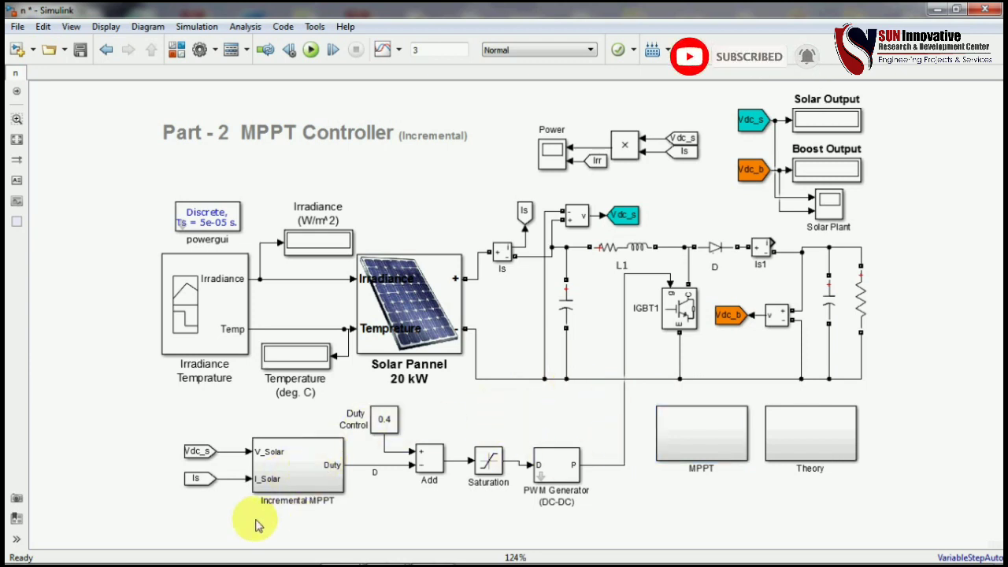
left_click(360, 499)
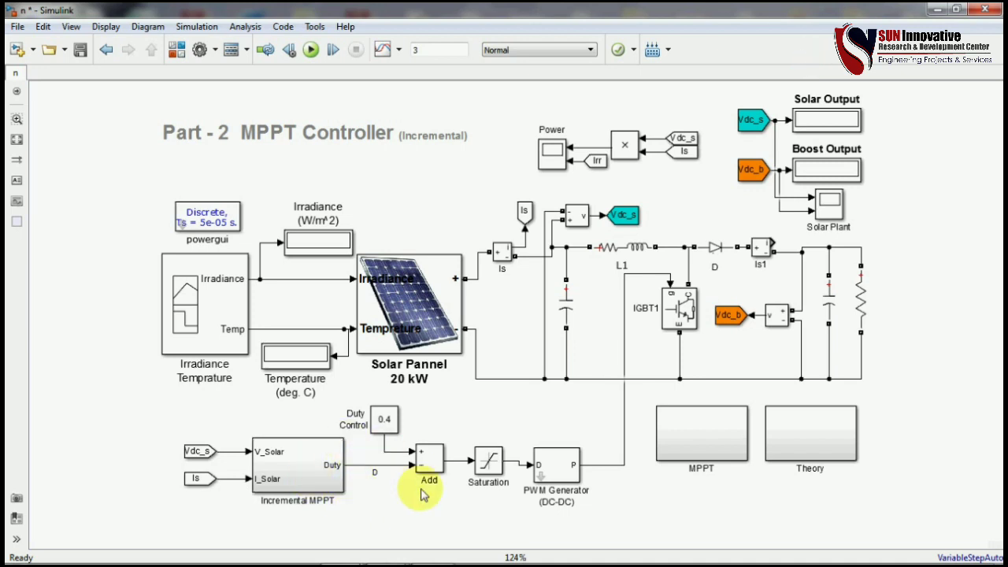
left_click(308, 475)
left_click(497, 456)
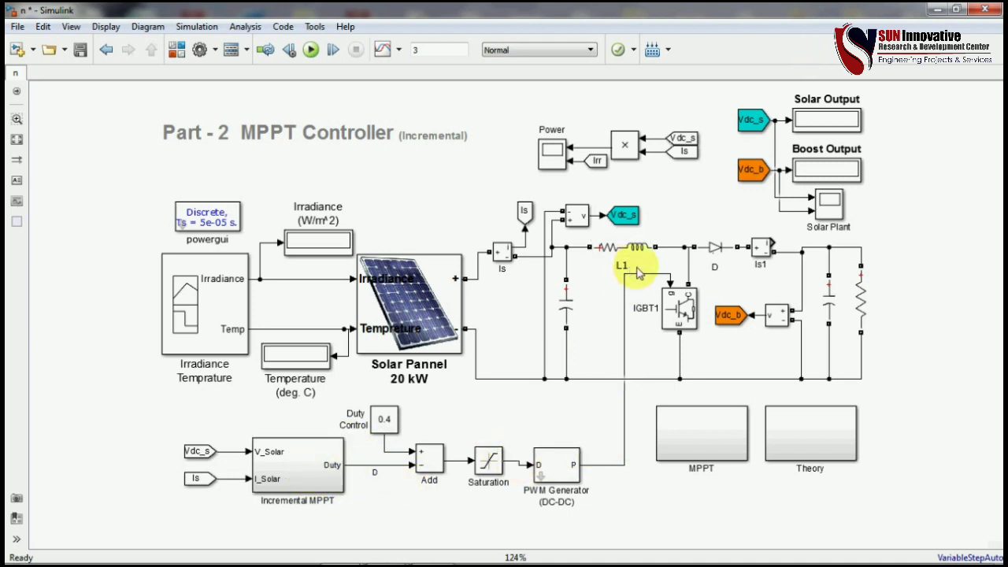
Reopen the Theory subsystem to review the maximum power point and dP/dV curves, and return to the top-level model.
double_click(815, 418)
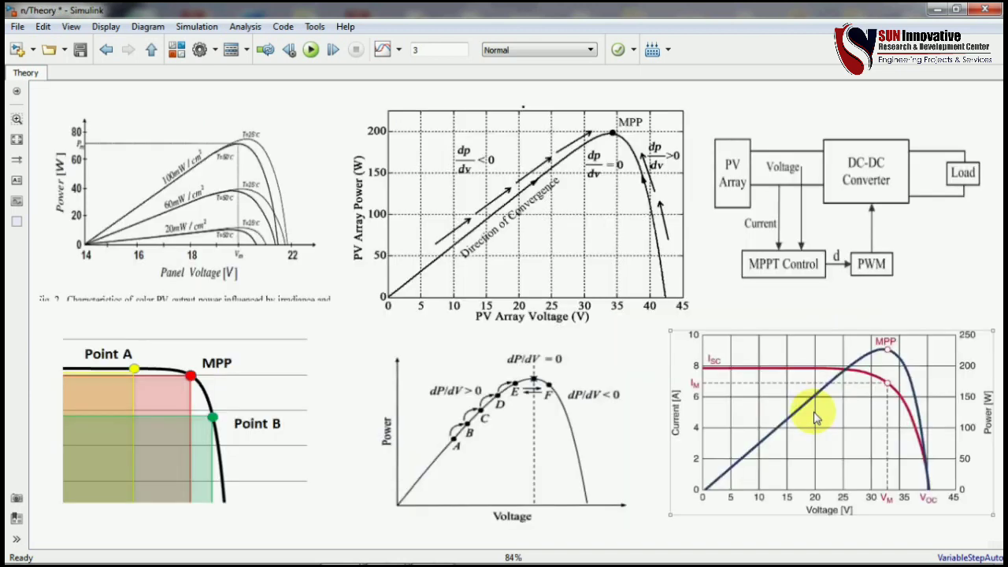
left_click(619, 167)
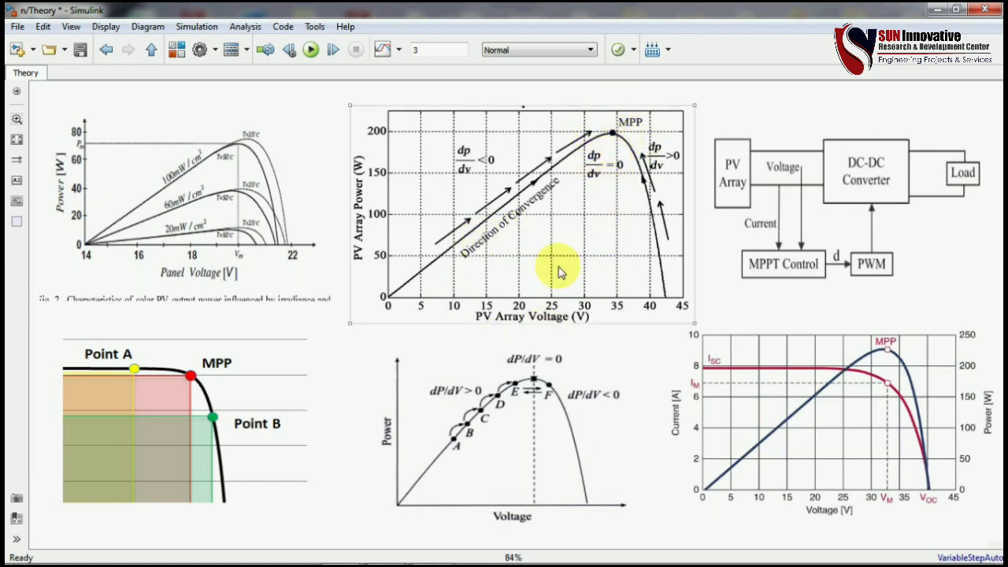
left_click(555, 363)
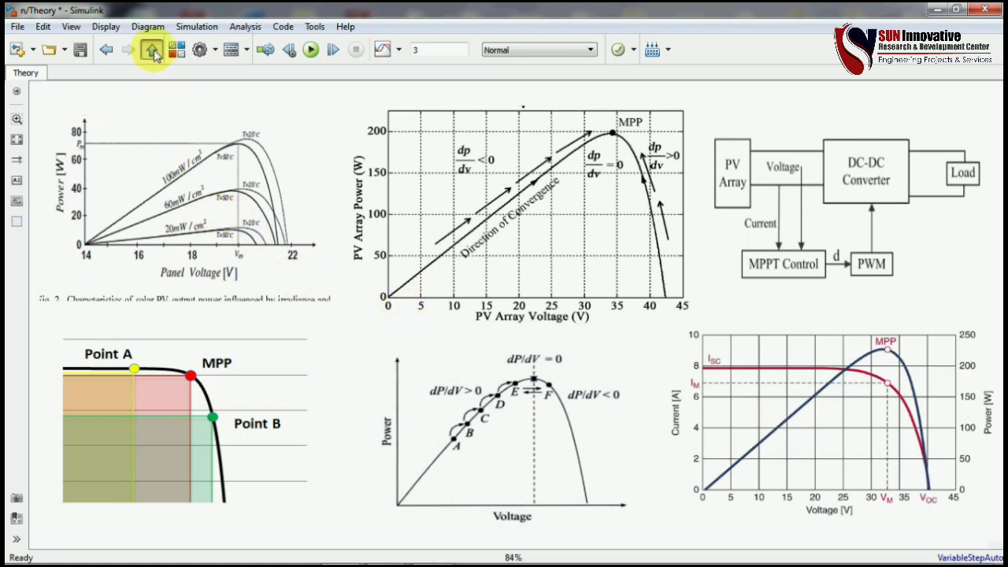
left_click(152, 50)
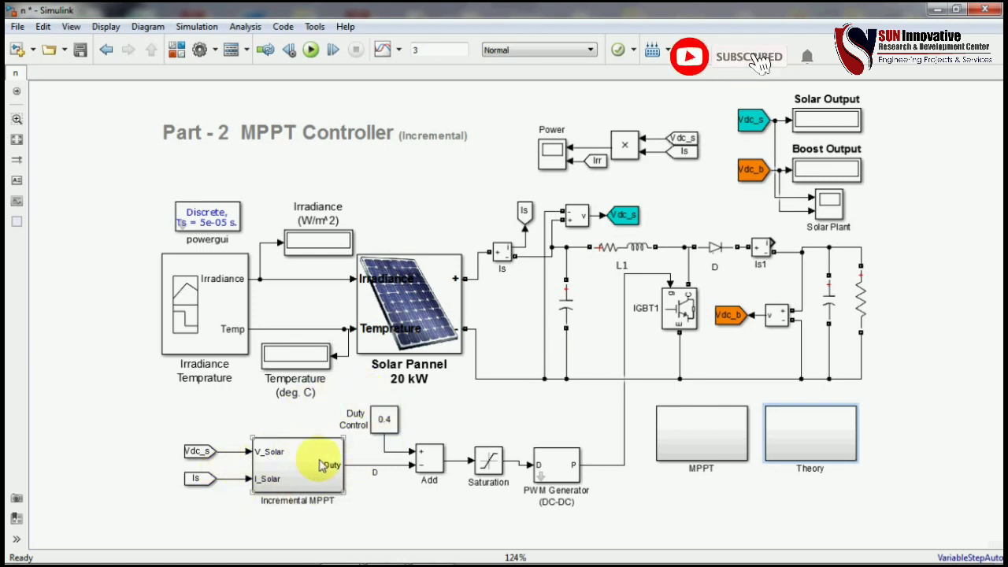
Inspect the irradiance and temperature profiles in the input signal source, and select the Vdc_s and Is tags feeding the Incremental MPPT subsystem.
double_click(218, 299)
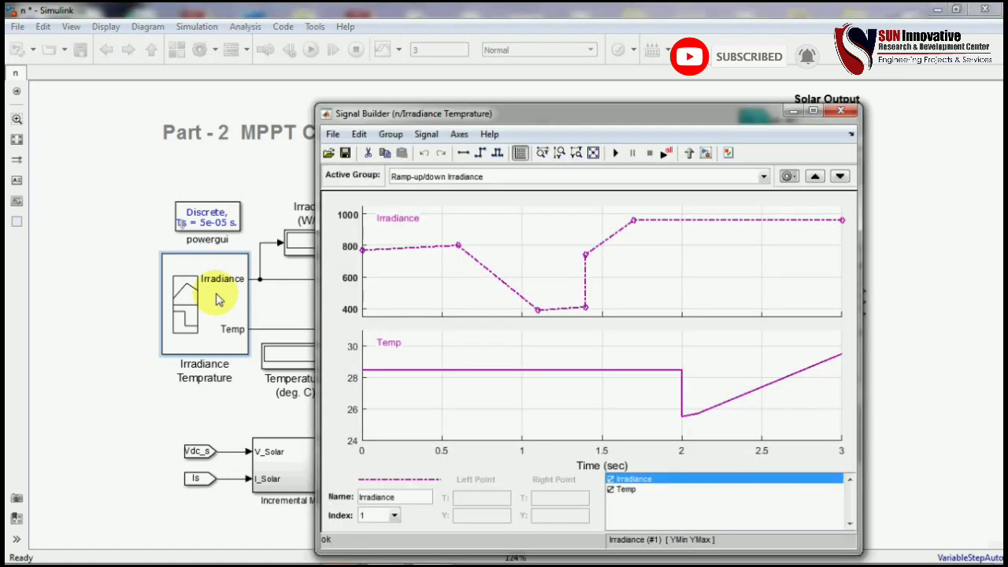
left_click(840, 111)
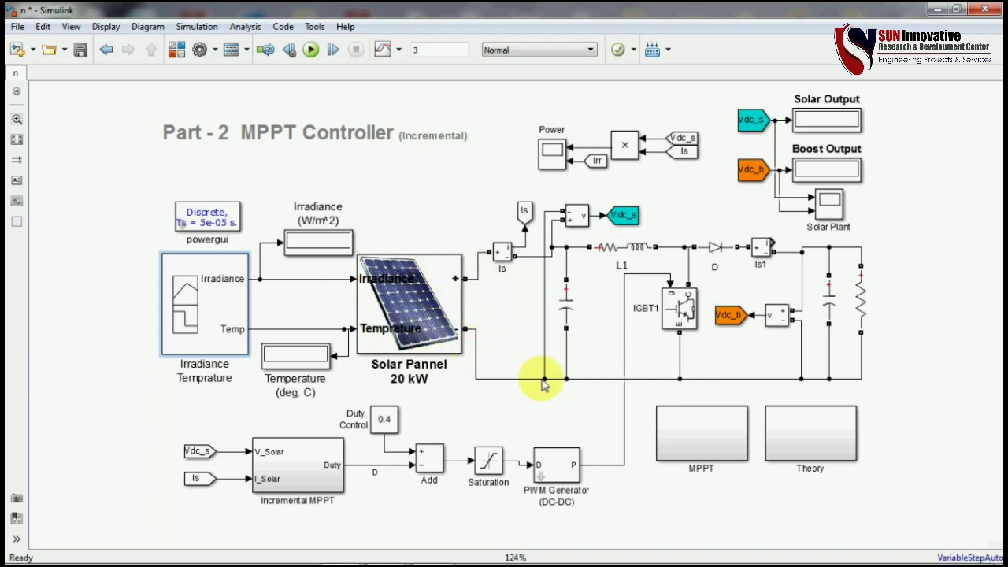
left_click(633, 220)
left_click(614, 327)
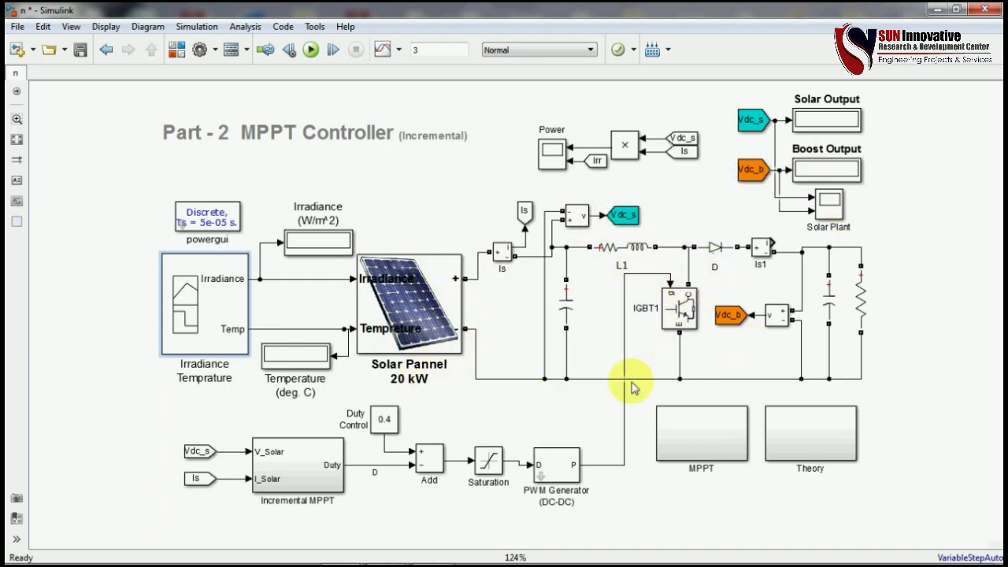
left_click(285, 455)
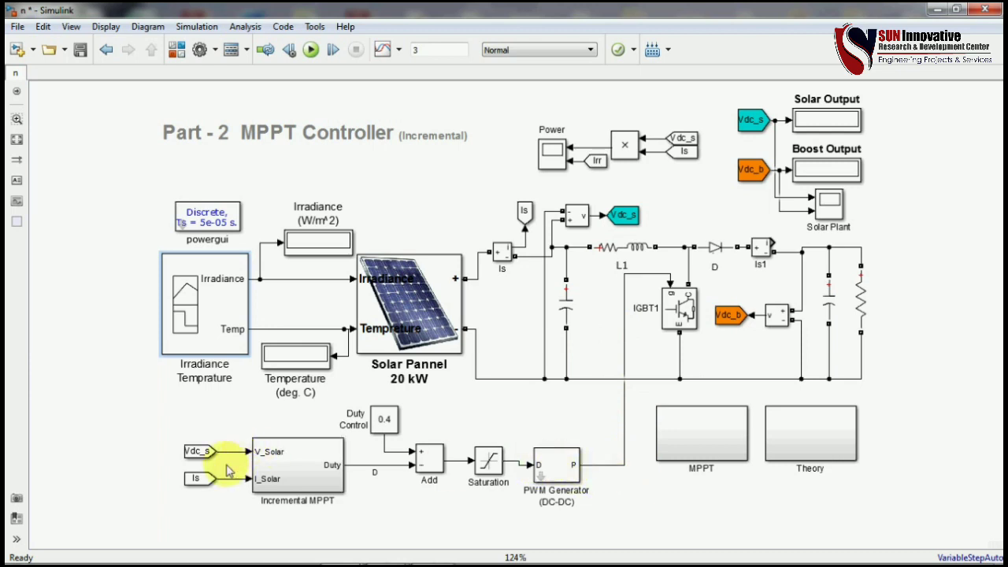
left_click_drag(168, 437, 200, 493)
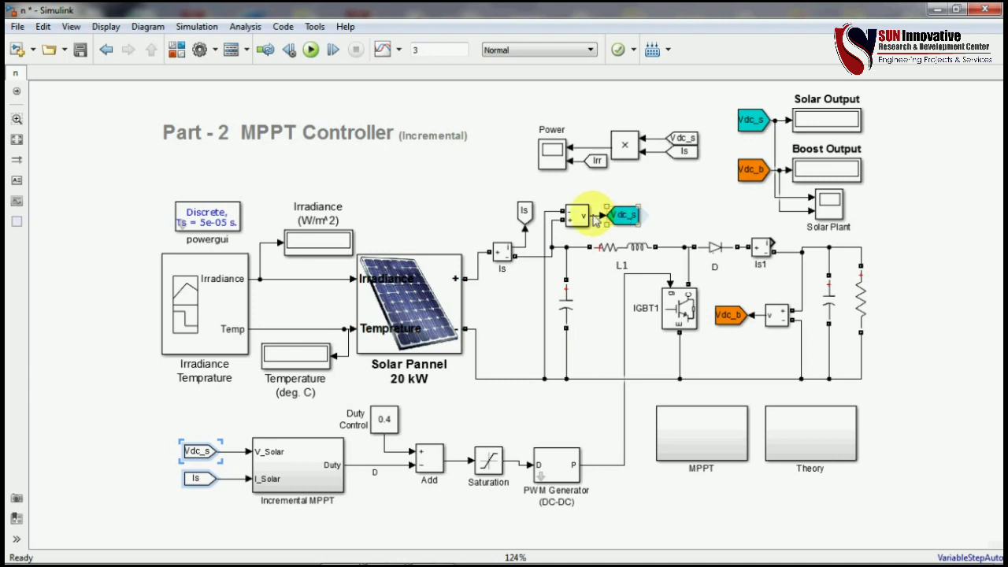
Inspect the whole internal block diagram of the Incremental MPPT subsystem, and return to the top-level model.
double_click(291, 472)
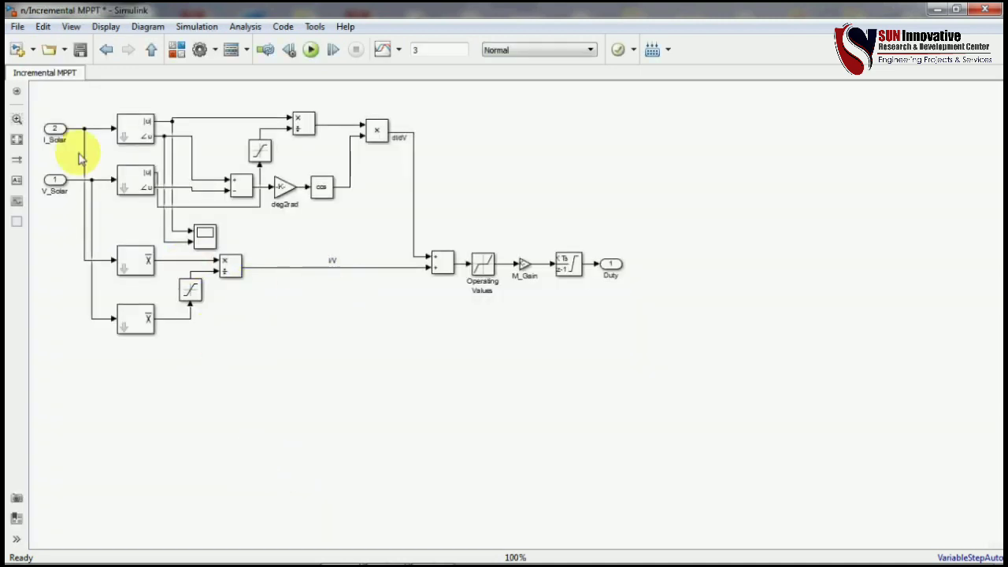
left_click(19, 140)
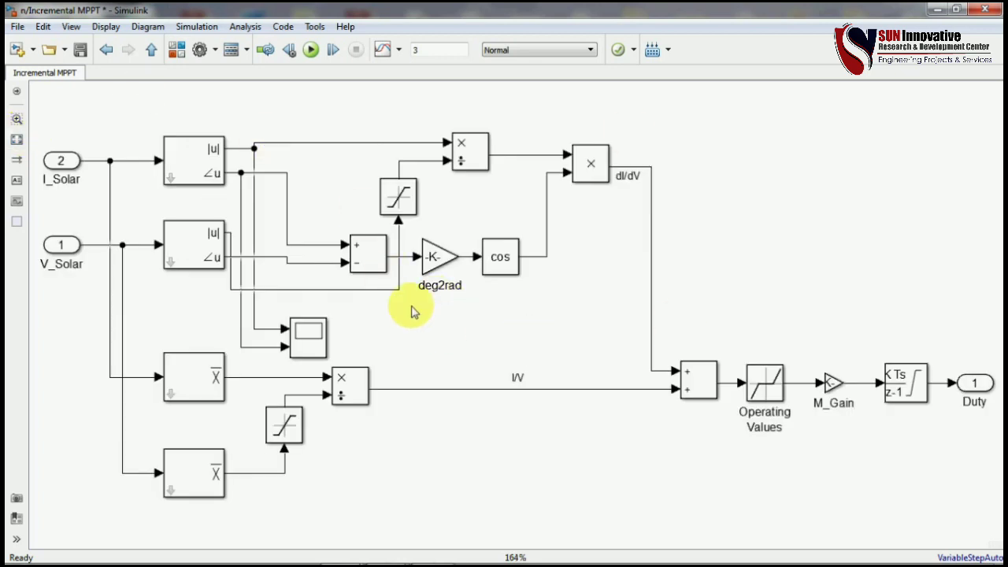
left_click(149, 49)
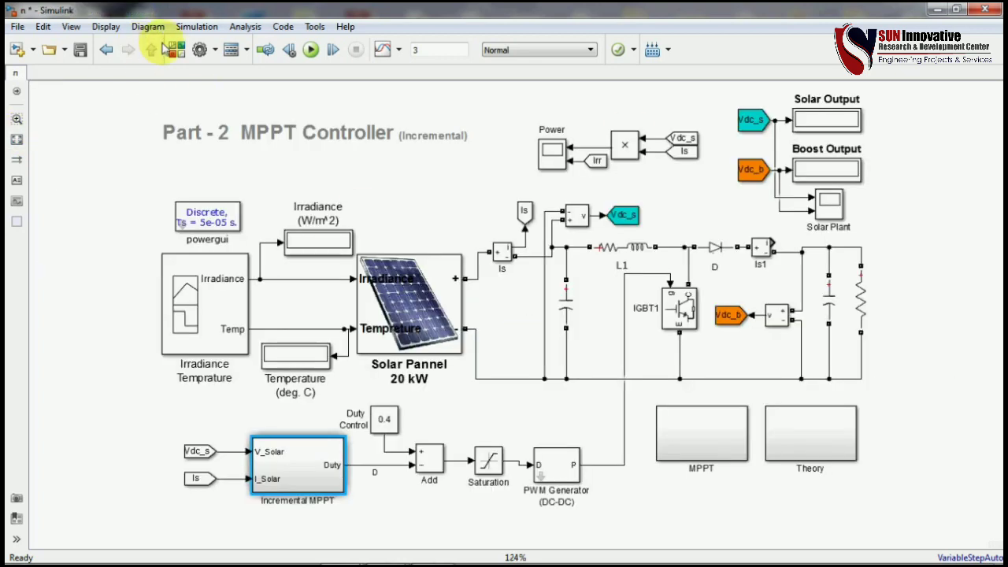
Review the power-voltage curves in the Theory subsystem and the flowchart in the MPPT subsystem, returning to the top-level model after each.
double_click(802, 438)
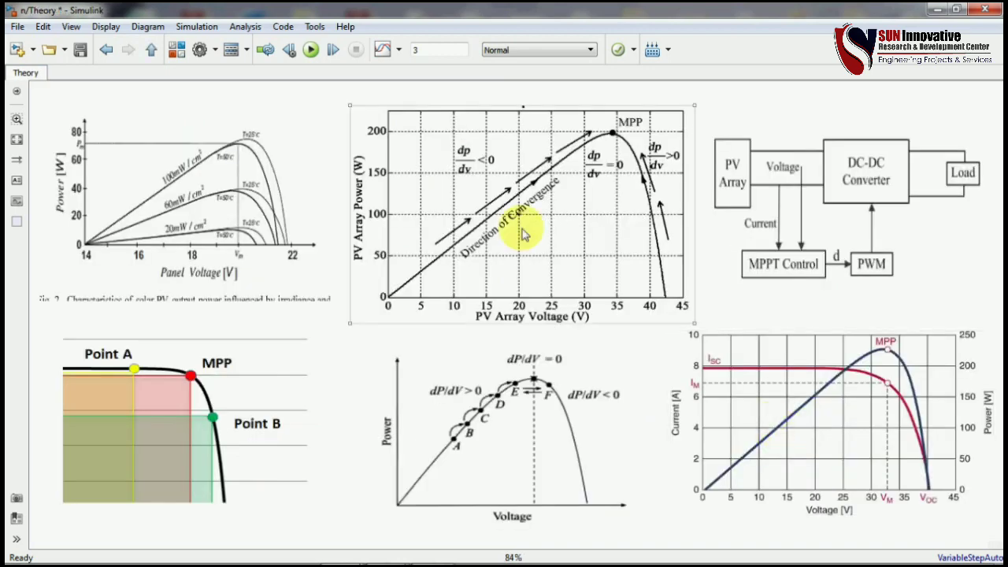
left_click(151, 50)
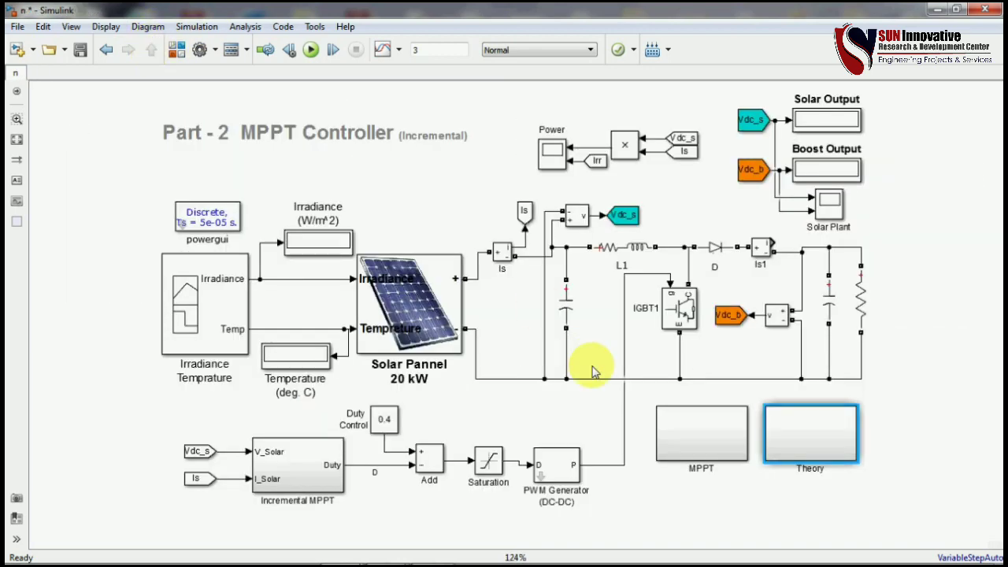
double_click(680, 420)
left_click_drag(416, 139, 768, 398)
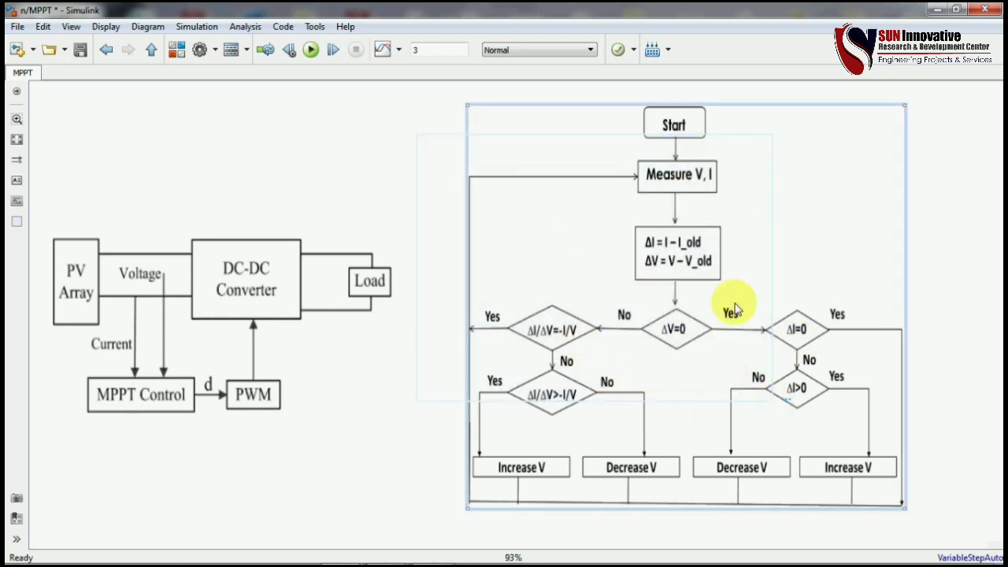
left_click(152, 49)
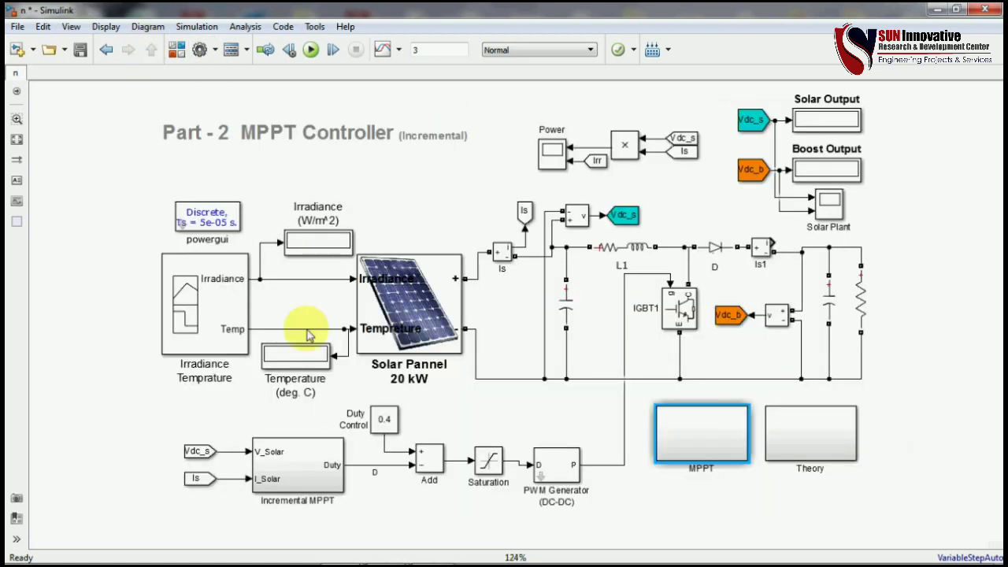
Check the Fourier block parameters on the I_Solar input inside the Incremental MPPT subsystem, and return to the top-level model.
double_click(294, 470)
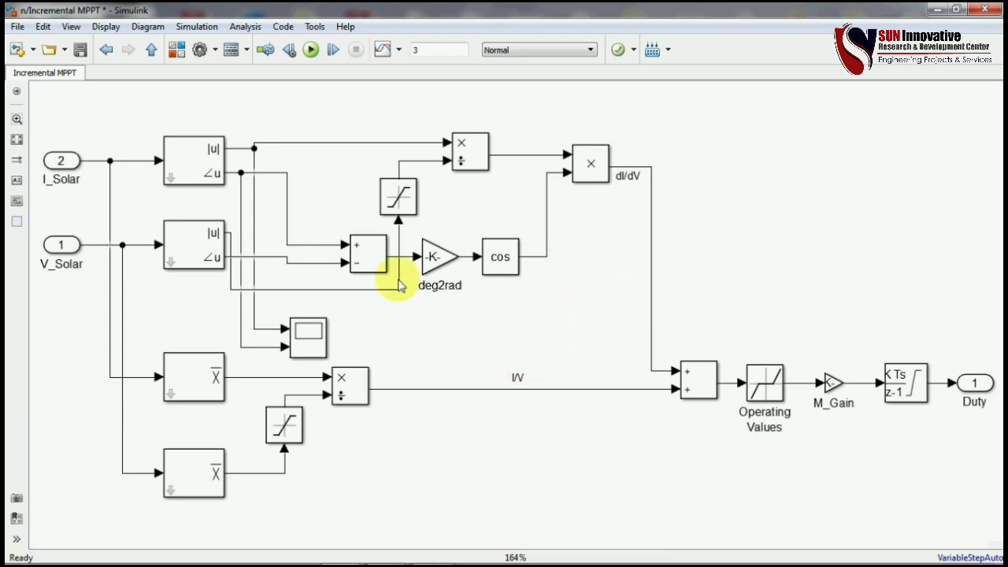
double_click(196, 166)
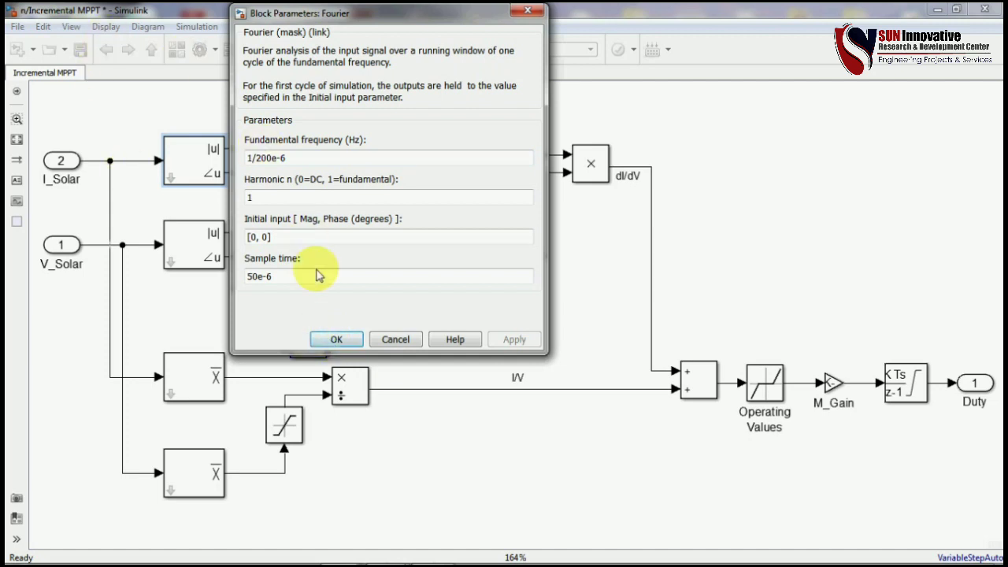
left_click(331, 341)
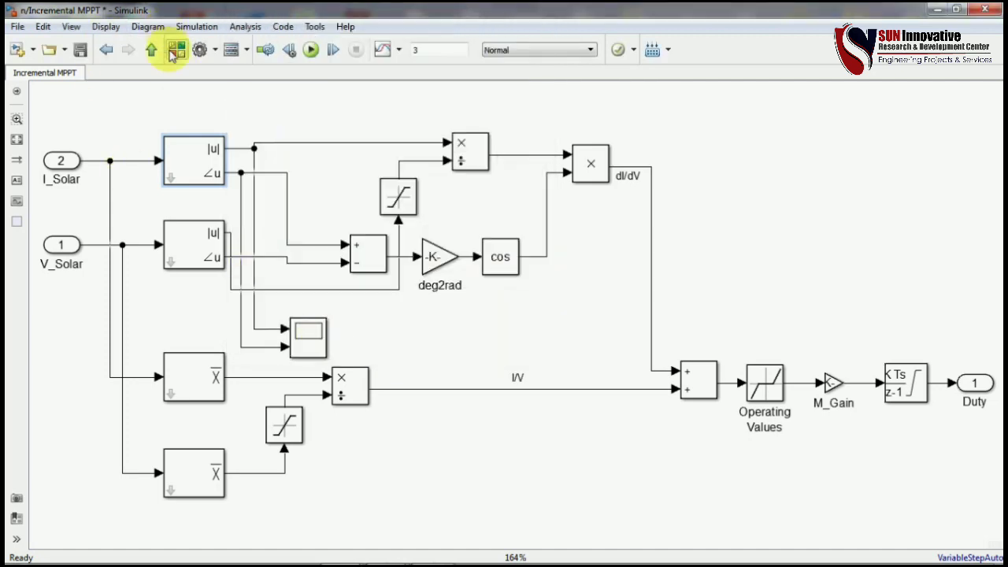
left_click(151, 51)
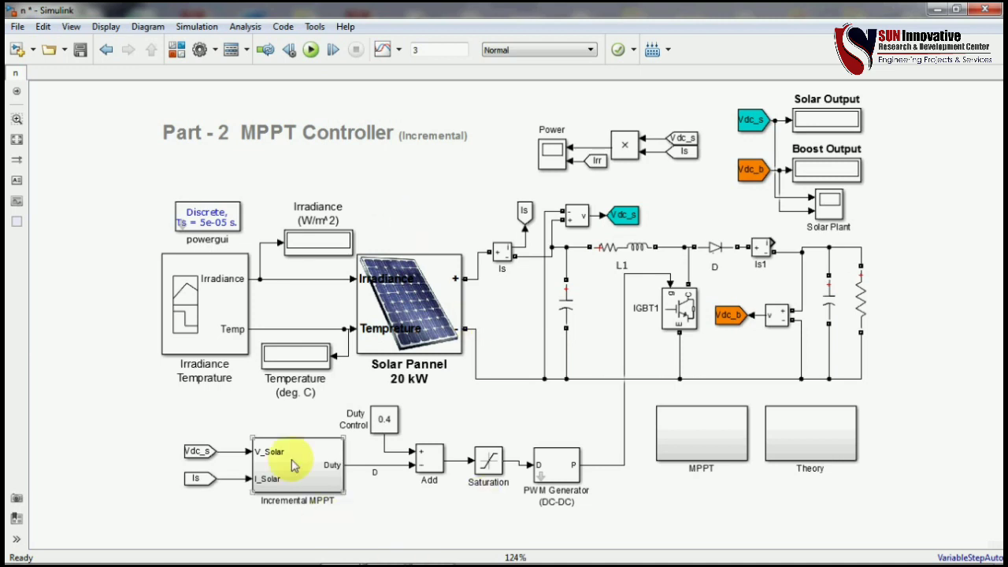
Reopen the MPPT subsystem to review the incremental conductance flowchart, and return to the top-level model.
left_click(708, 431)
double_click(709, 431)
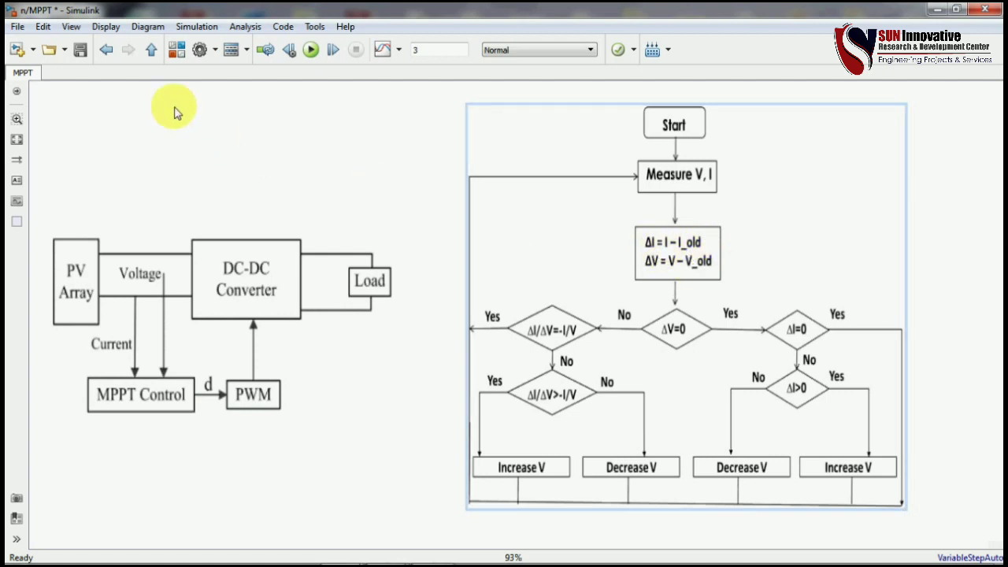
left_click(150, 50)
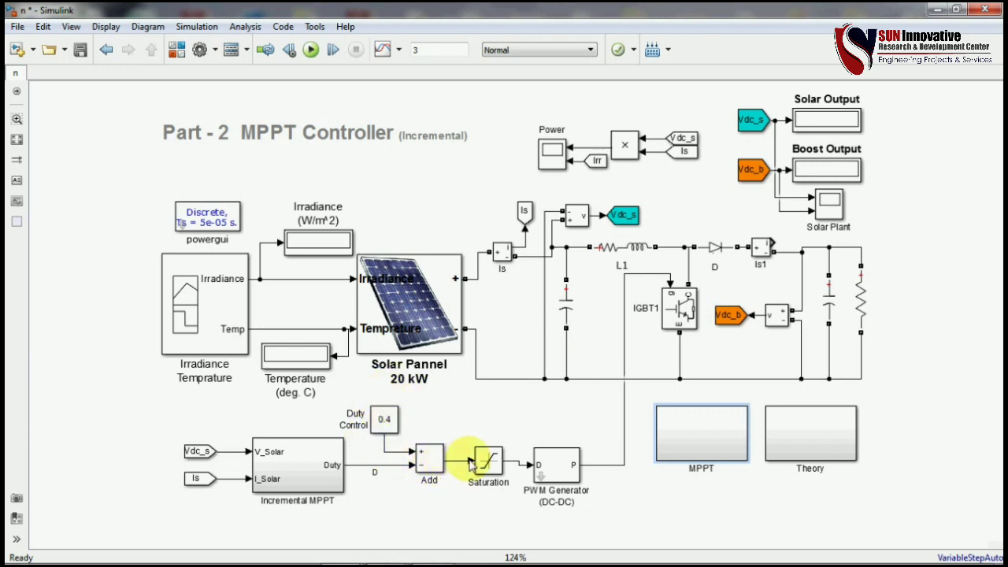
Move the PWM Generator slightly to straighten its input line from the Saturation block, and check its switching frequency and sample time.
left_click_drag(557, 476, 571, 470)
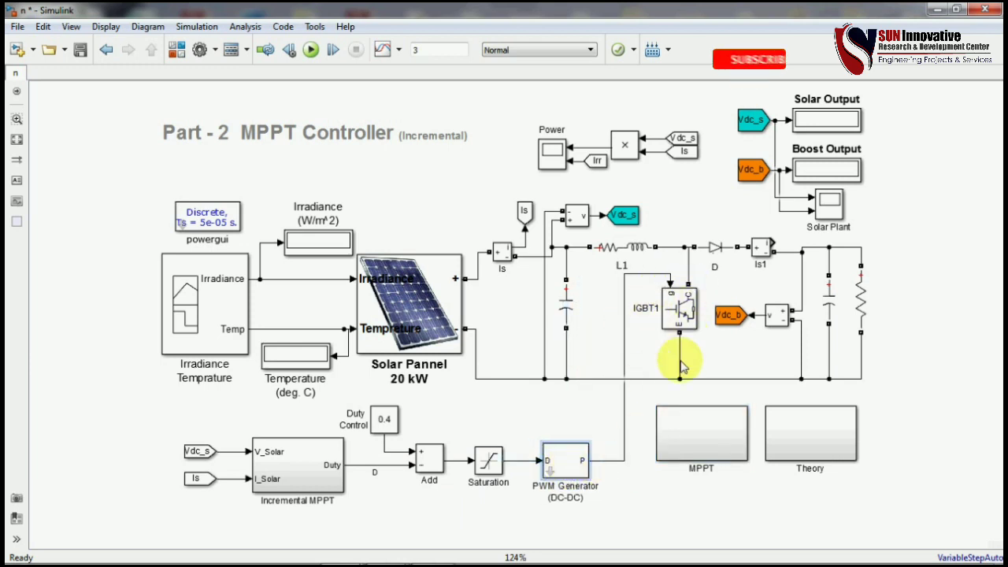
double_click(577, 461)
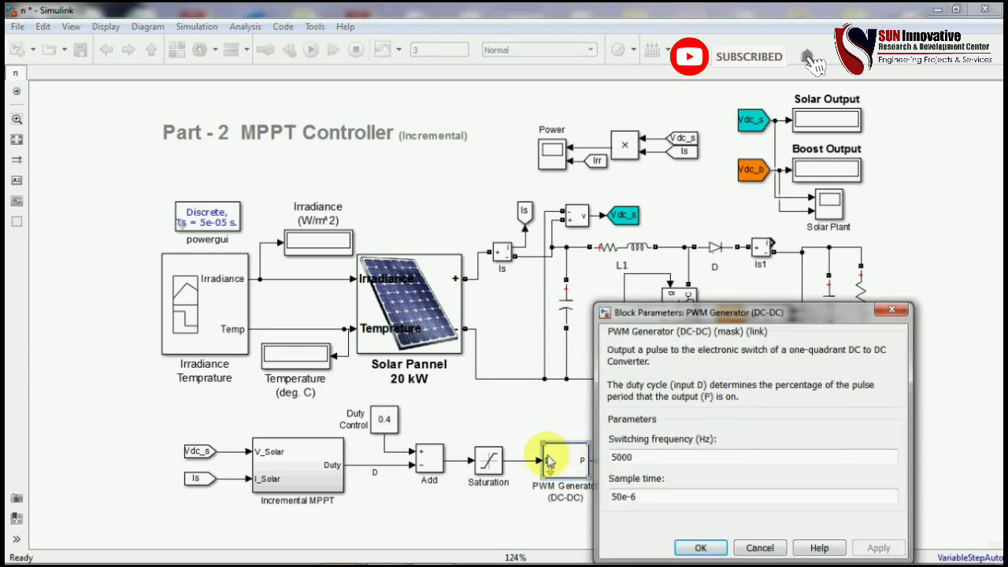
left_click_drag(658, 319, 643, 175)
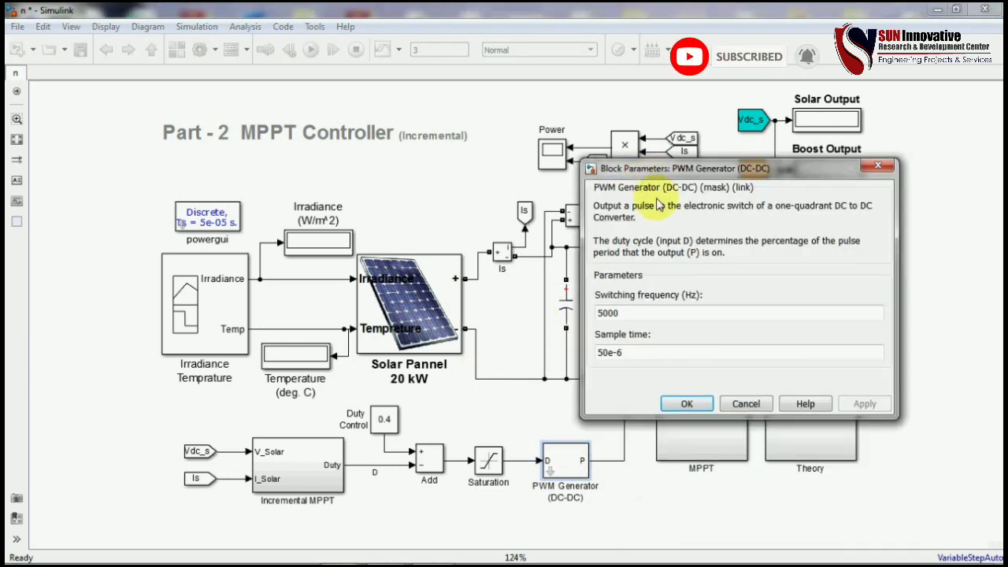
double_click(660, 314)
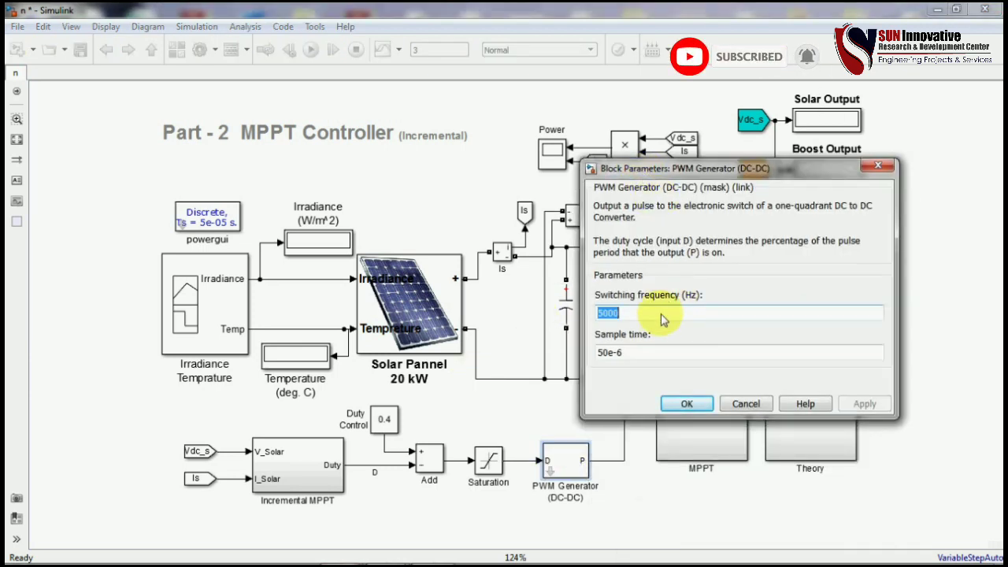
double_click(661, 355)
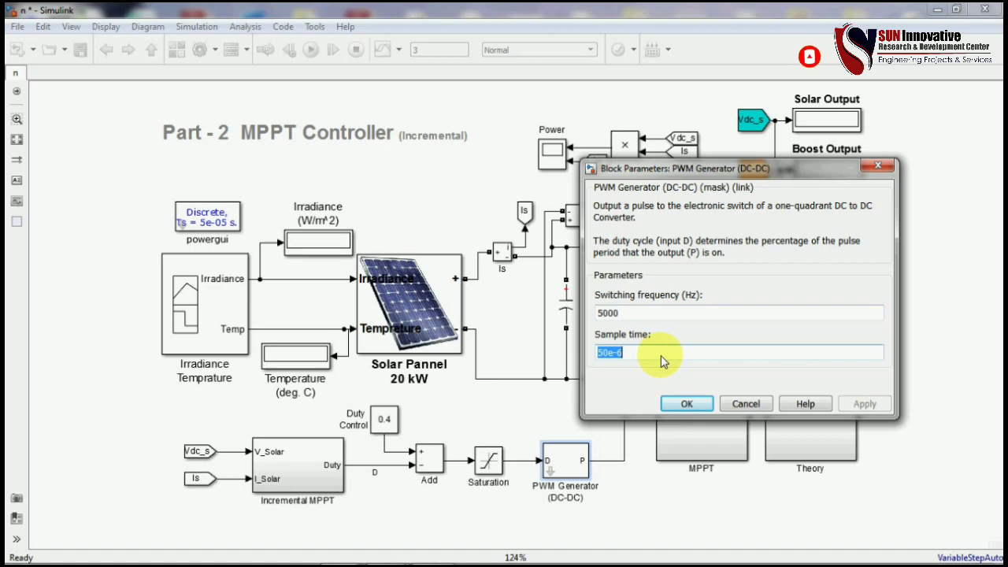
left_click(688, 403)
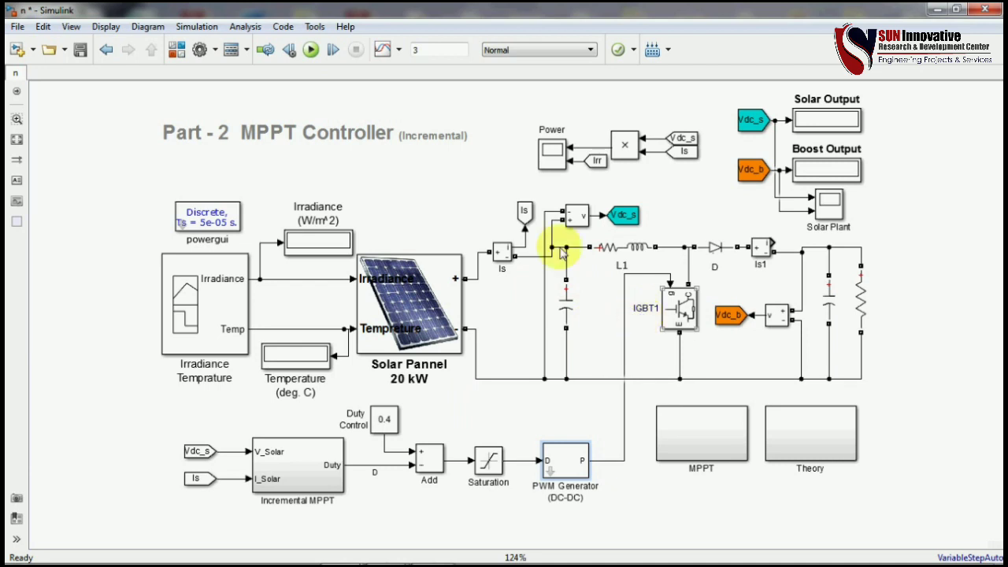
Examine the irradiance breakpoints over the 3 s profile and the temperature profile in the Irradiance Temprature signal source.
left_click(236, 319)
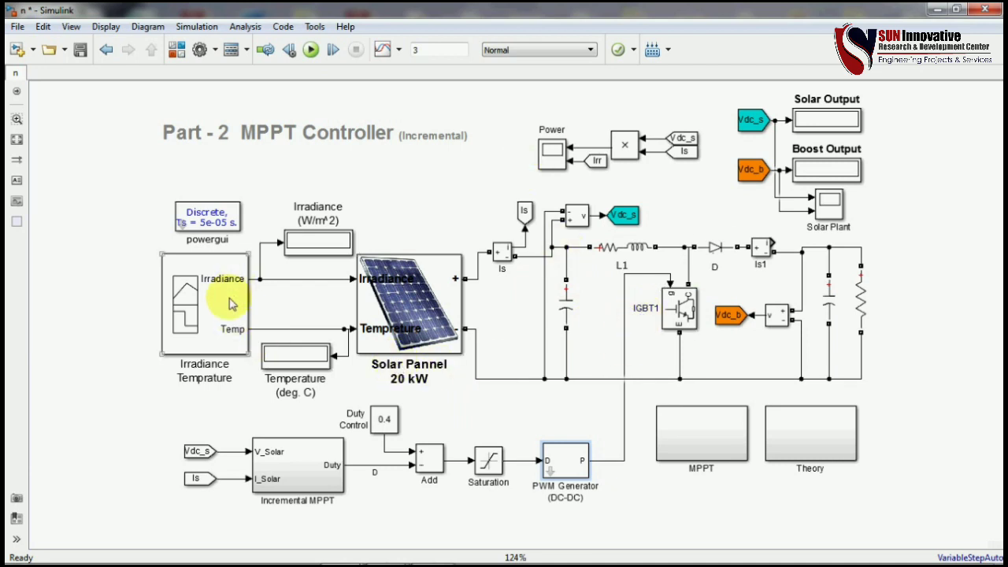
double_click(231, 304)
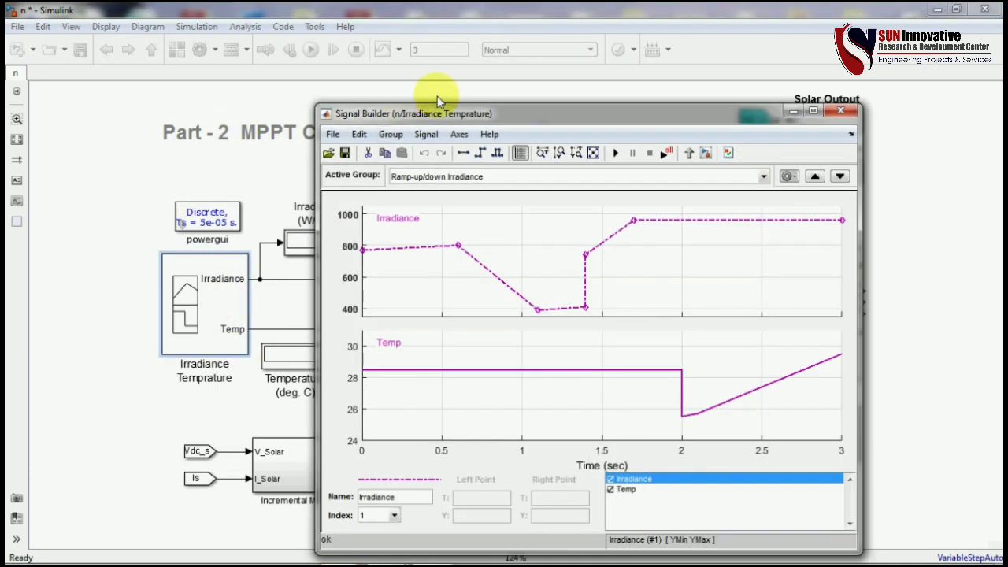
left_click_drag(425, 116, 376, 47)
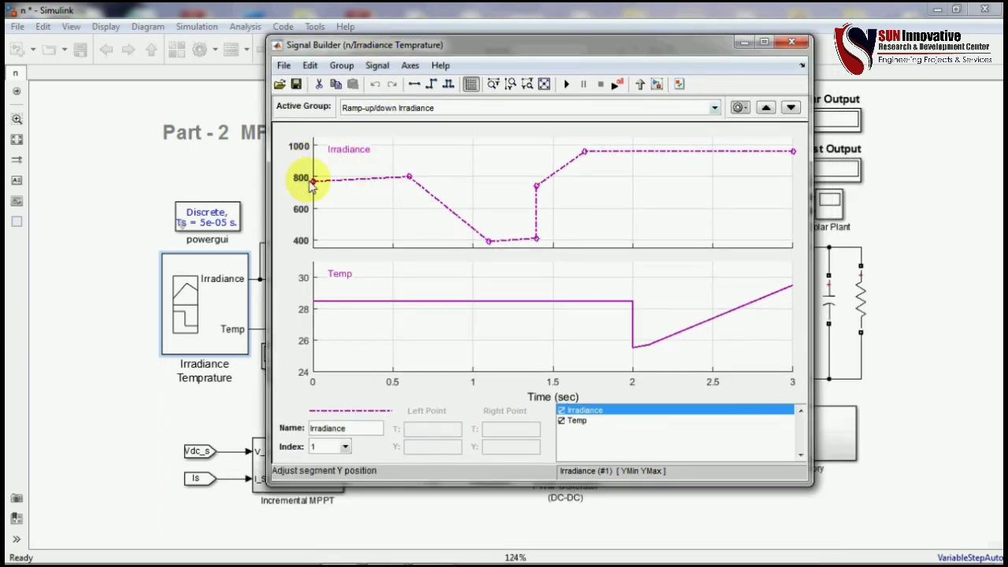
left_click(407, 179)
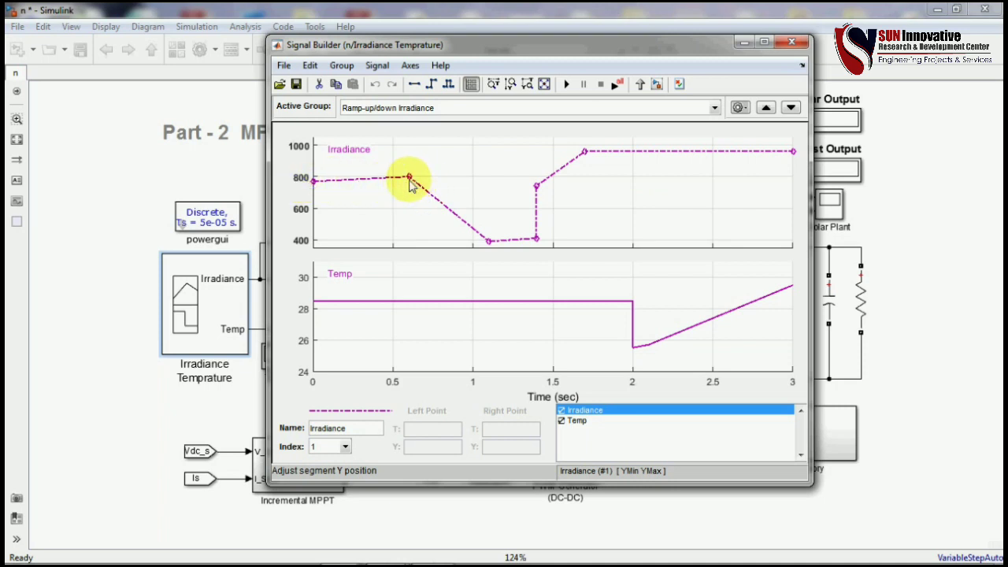
left_click(492, 241)
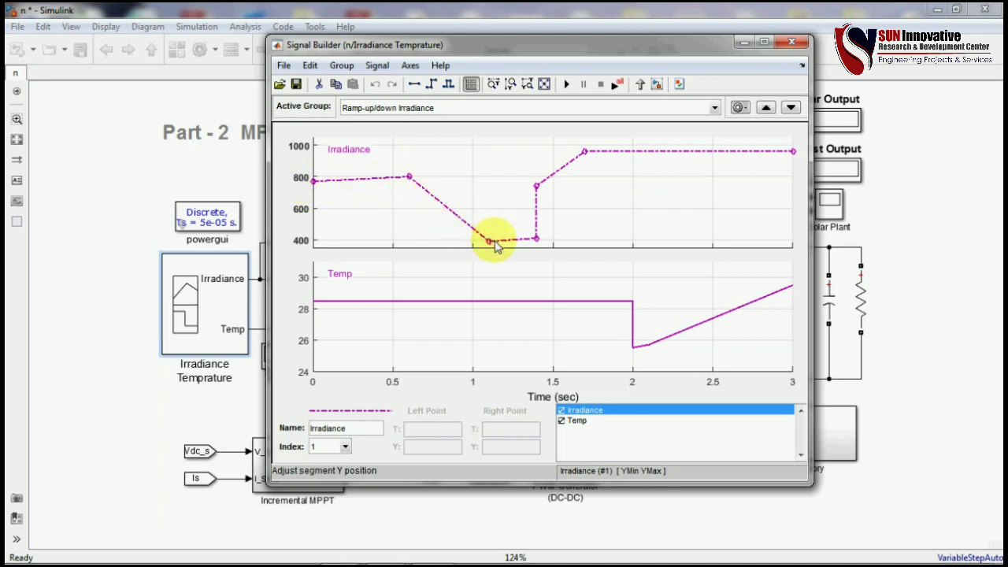
left_click(438, 203)
left_click(537, 238)
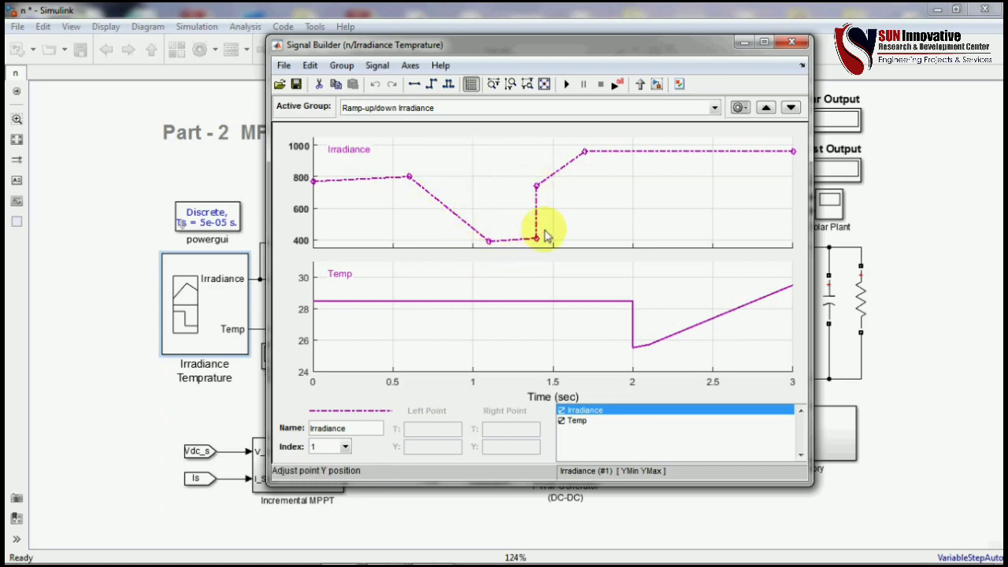
left_click(566, 161)
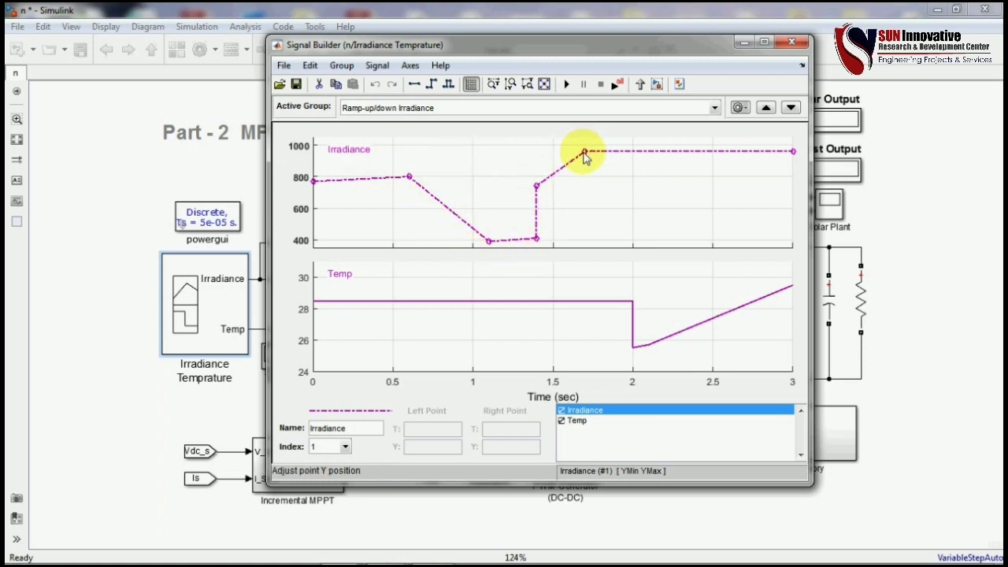
left_click(802, 153)
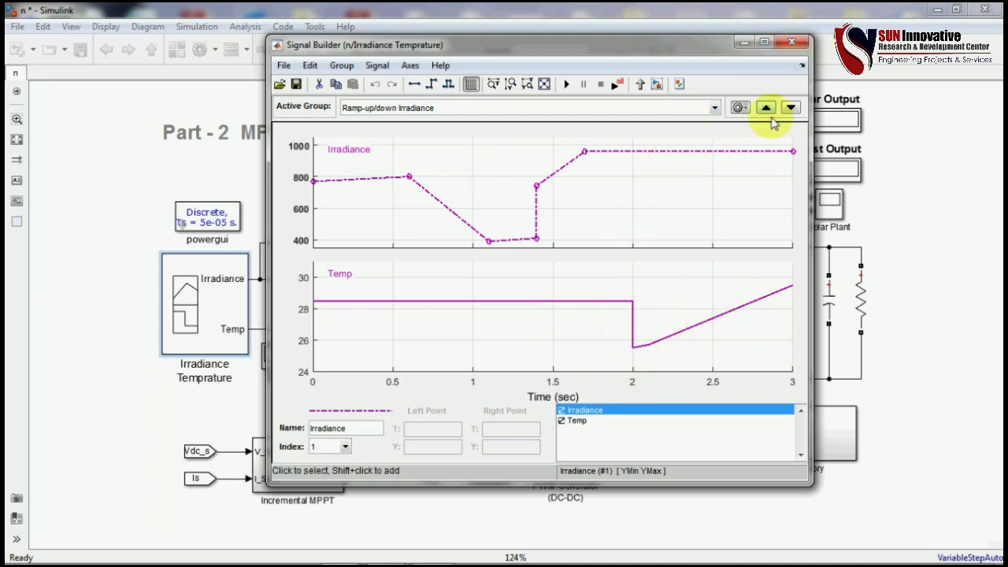
left_click(793, 43)
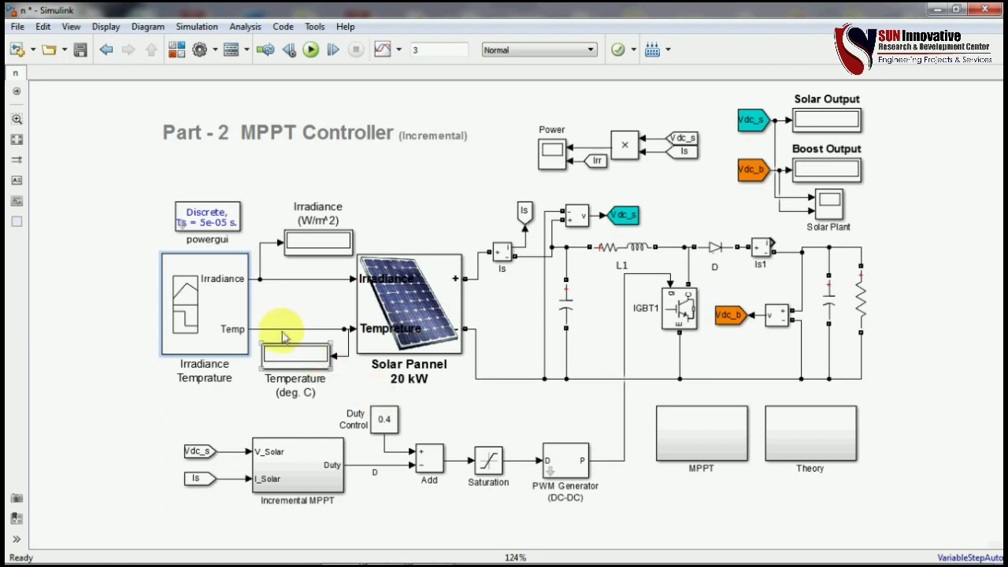
double_click(221, 315)
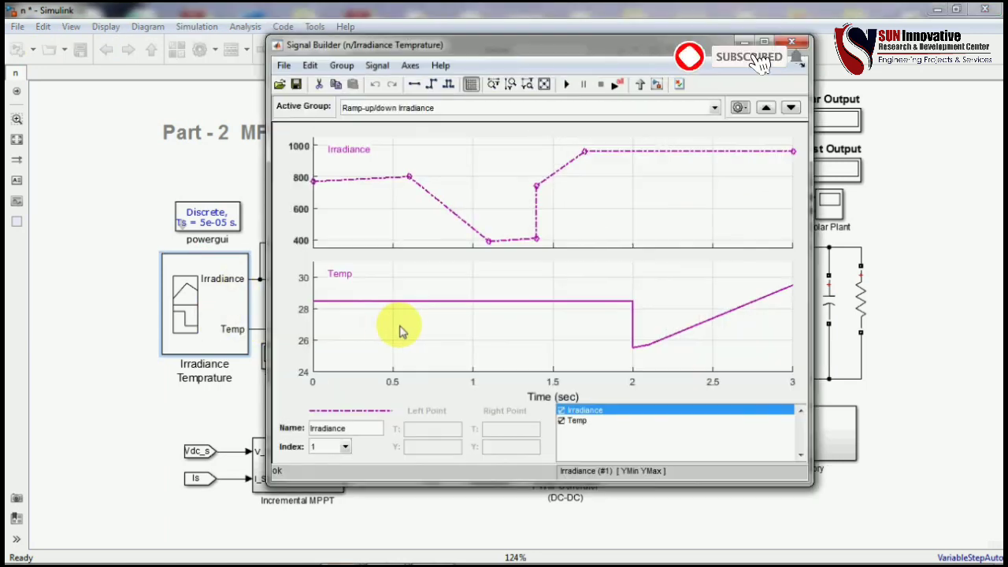
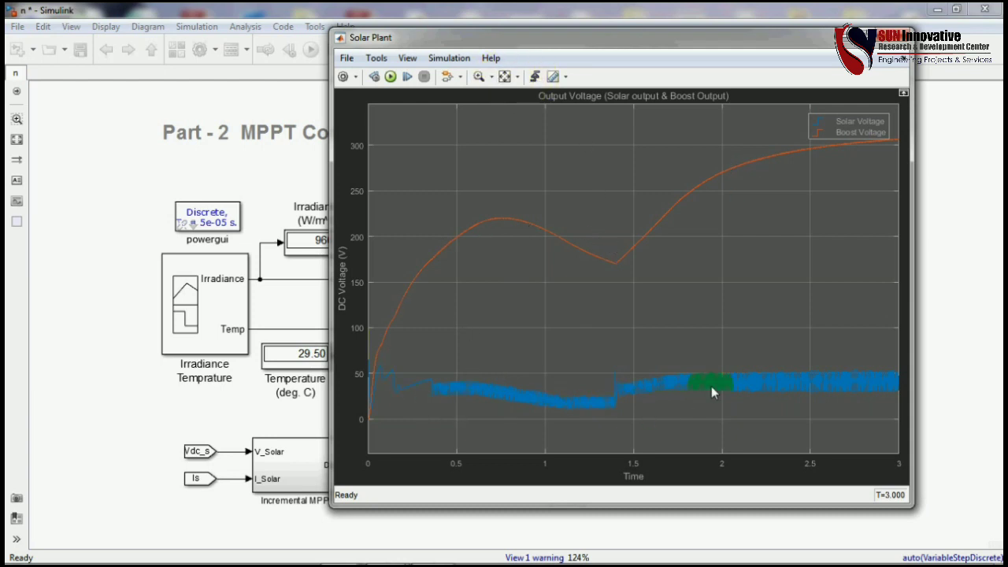
Examine the solar and boost voltages in the Solar Plant scope and the solar power against irradiance in the Power scope, closing both.
left_click(884, 65)
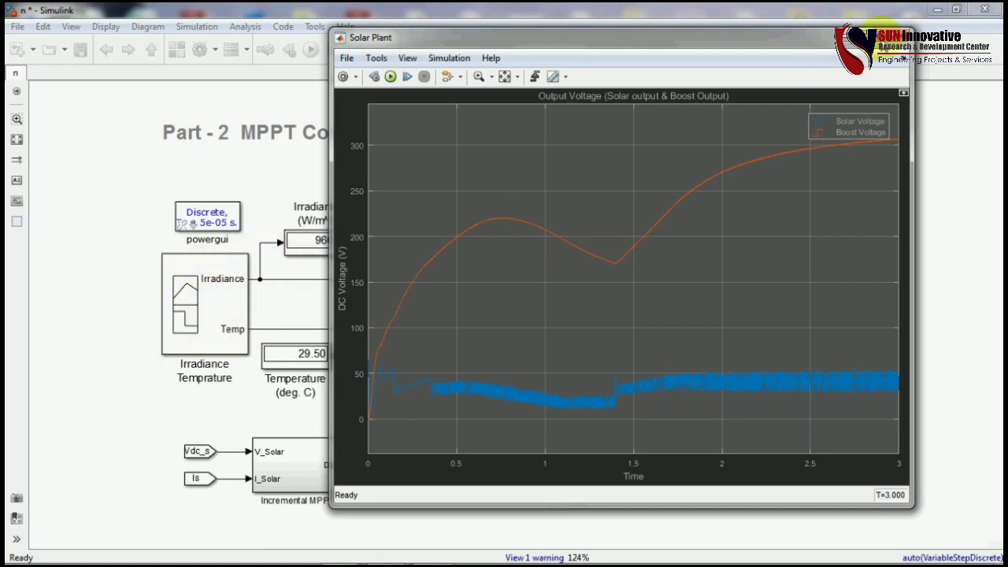
left_click(901, 37)
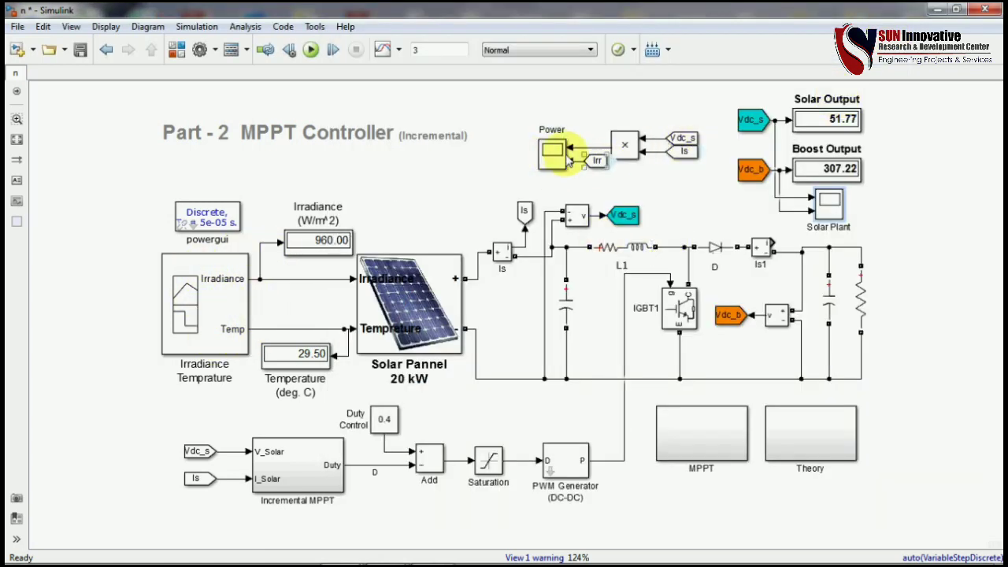
left_click(553, 154)
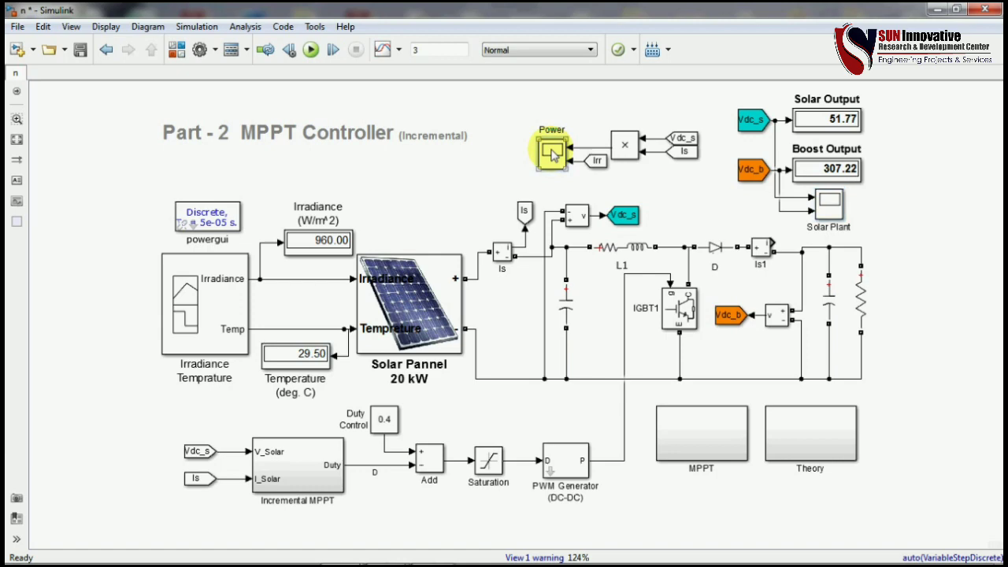
double_click(553, 155)
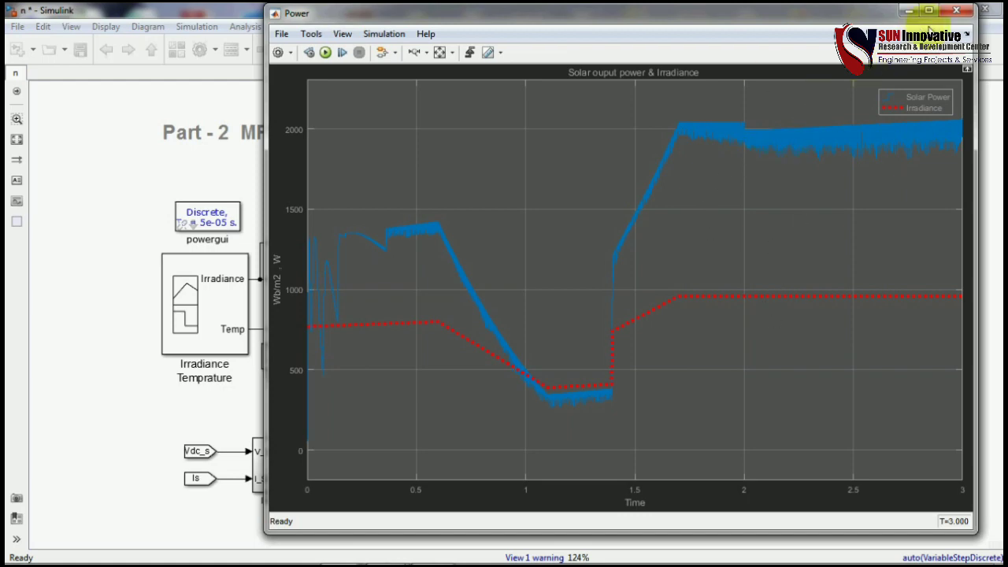
left_click(955, 11)
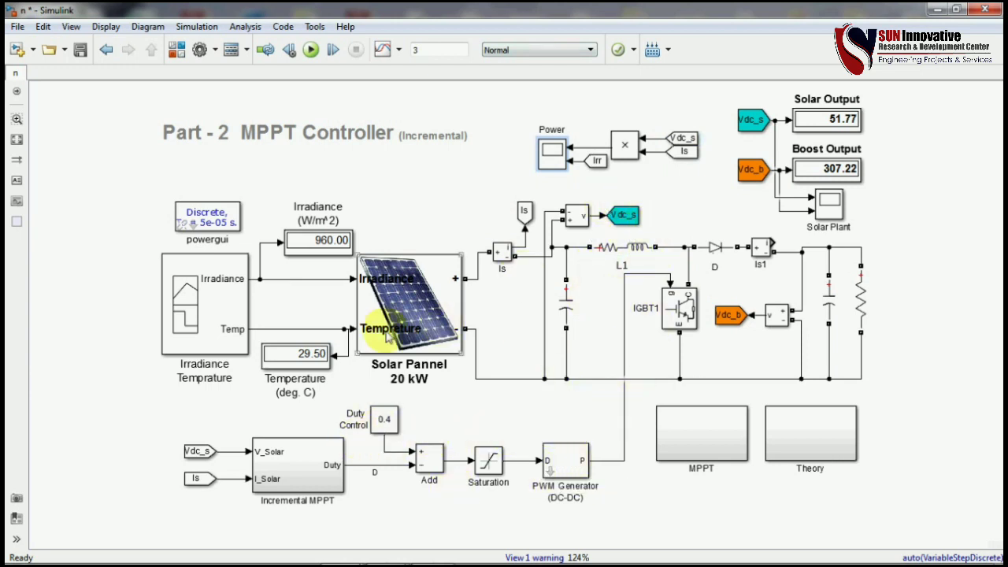
Open the Theory subsystem again and examine the maximum power point on the PV array power-voltage curve.
left_click(715, 454)
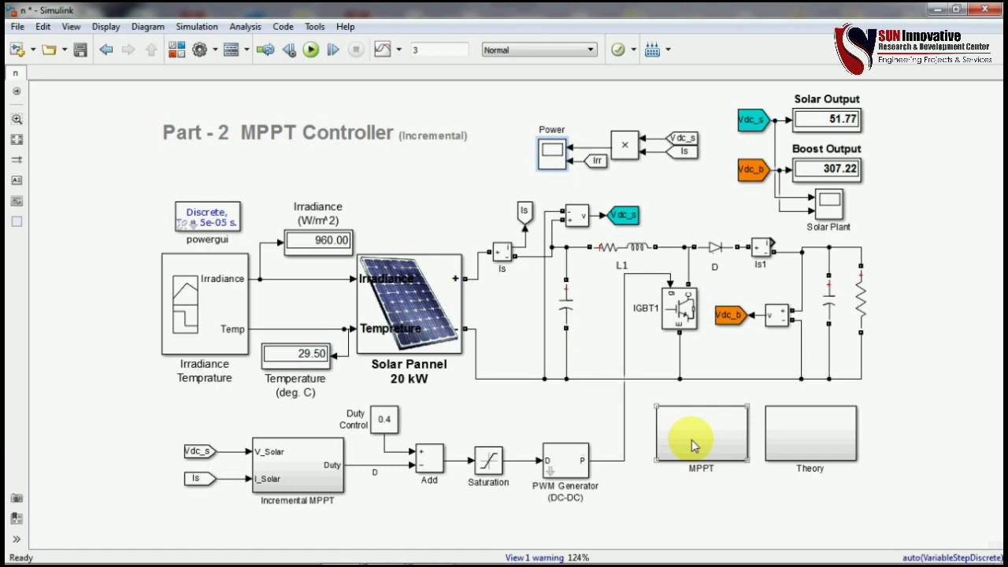
double_click(783, 434)
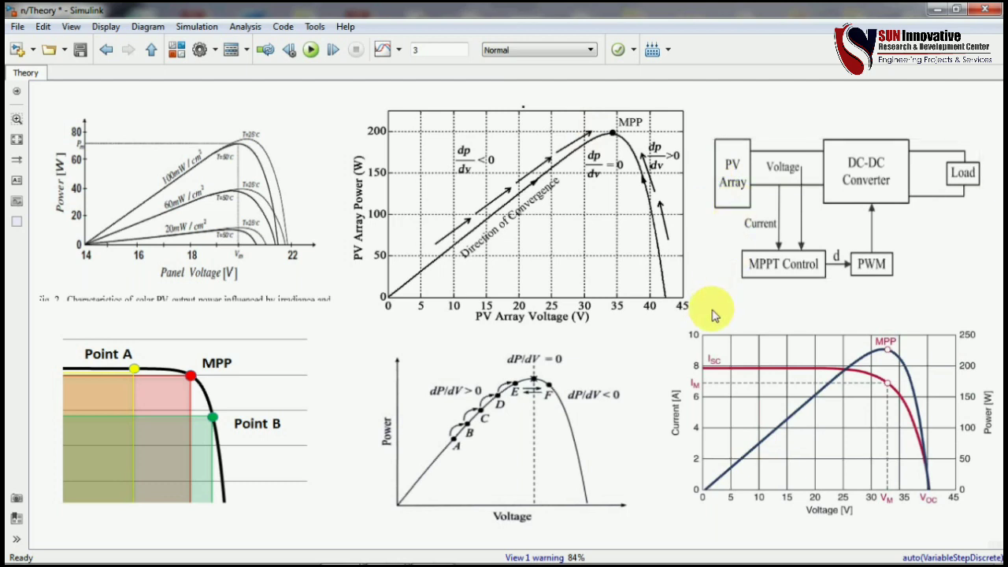
left_click(610, 151)
left_click(729, 306)
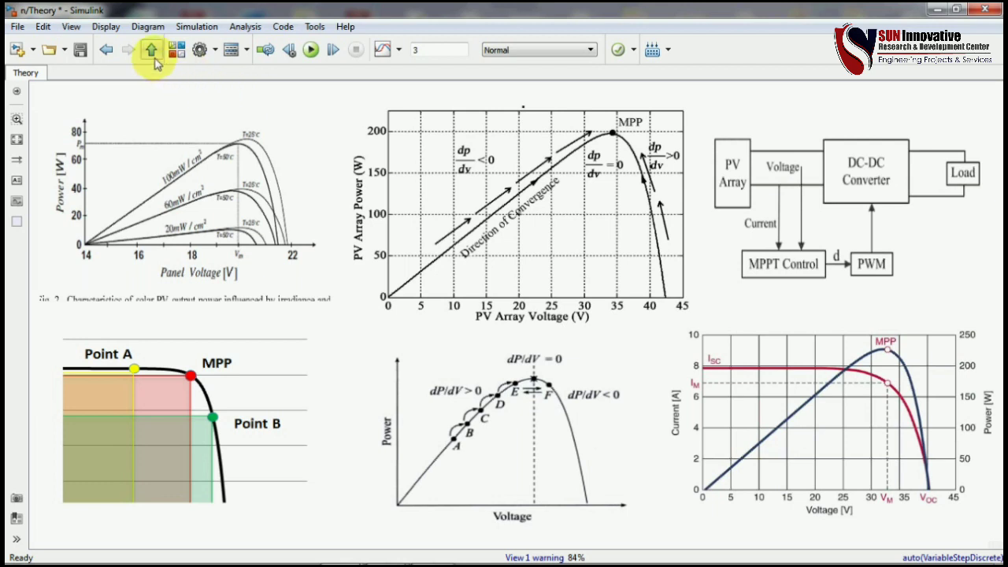
Examine the maximum power point in the Theory subsystem's power-voltage curves and return to the top-level model.
left_click(484, 162)
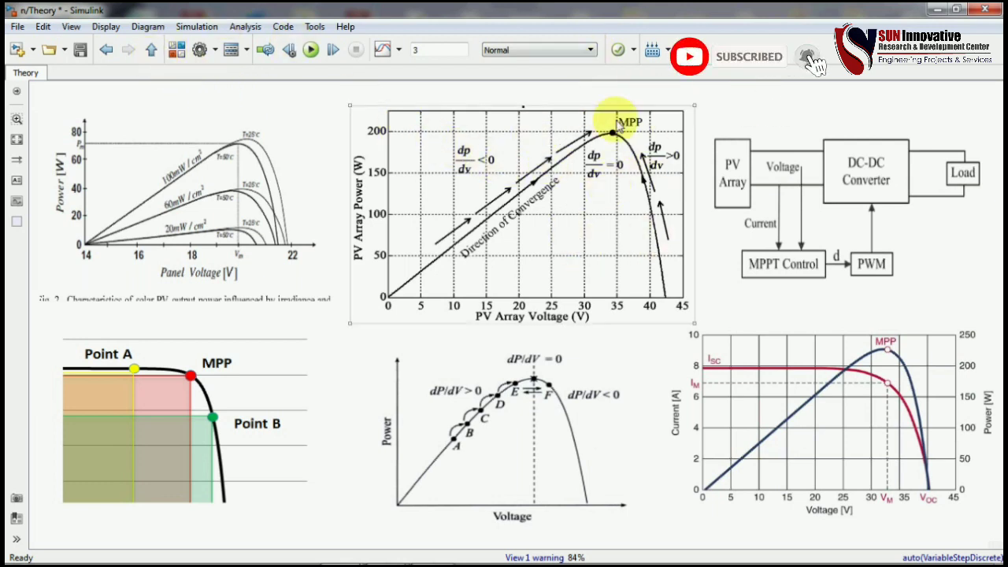
left_click(708, 245)
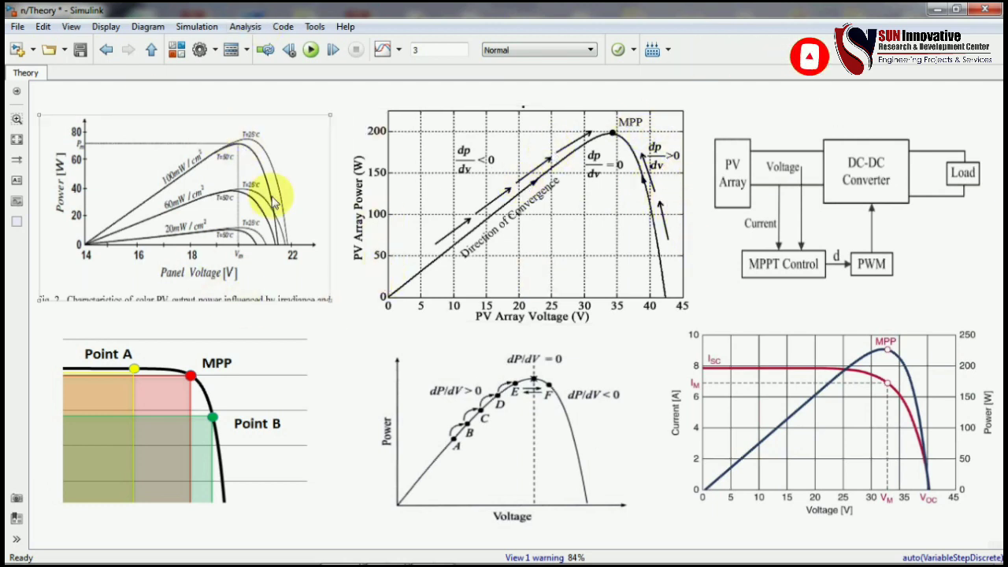
left_click(150, 51)
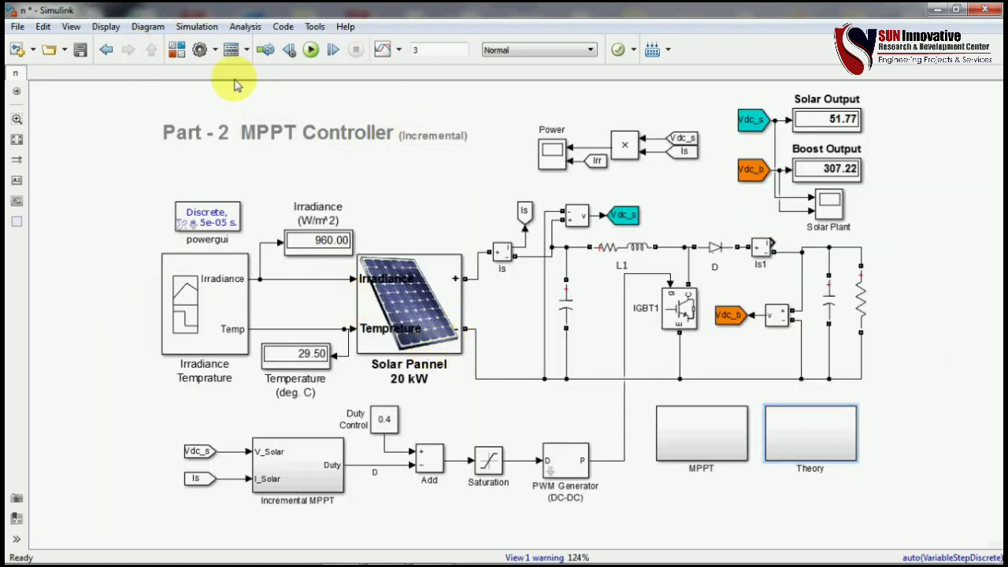
Add the Simulink Sinks XY Graph block to the model from the library browser and close the browser.
left_click(176, 49)
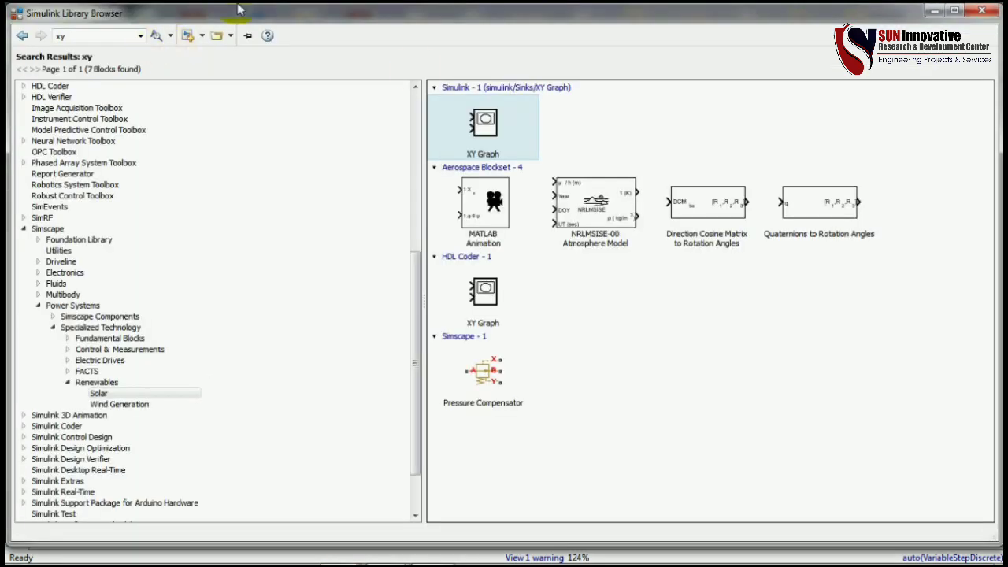
right_click(469, 142)
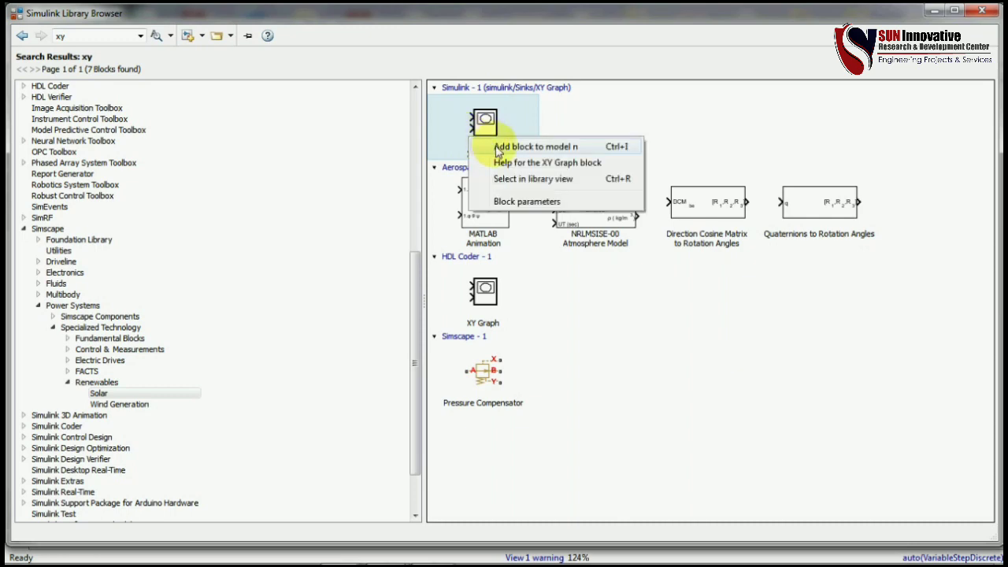
left_click(469, 146)
left_click(984, 11)
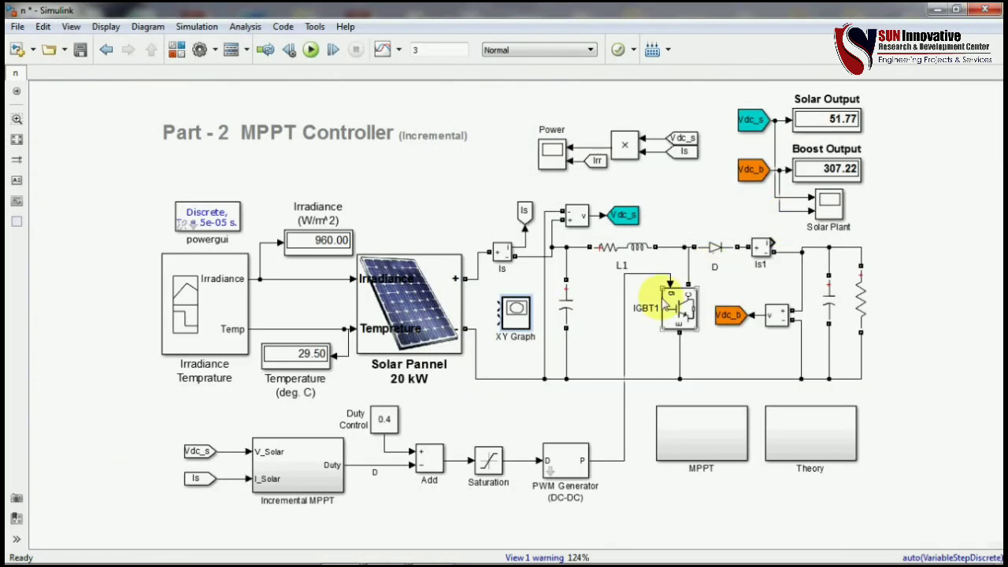
Place the XY Graph below the MPPT subsystem and connect Vdc_s to its first input and the power product output to its second.
mouse_move(514, 322)
left_mouse_down()
mouse_move(697, 510)
mouse_move(660, 518)
mouse_move(653, 506)
mouse_move(576, 281)
mouse_move(590, 221)
mouse_move(667, 144)
mouse_move(658, 146)
left_mouse_up()
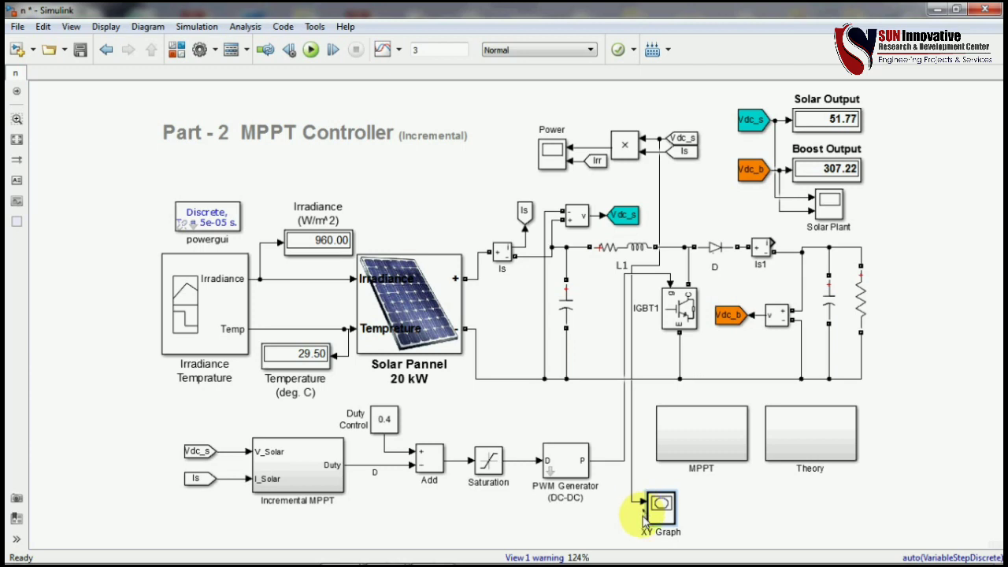
left_click_drag(644, 516, 590, 154)
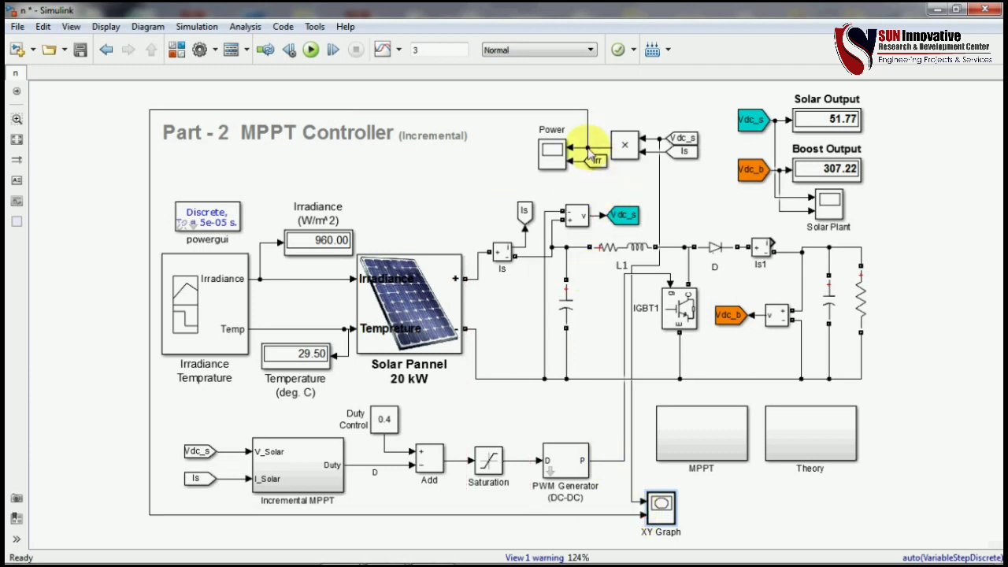
left_click(815, 427)
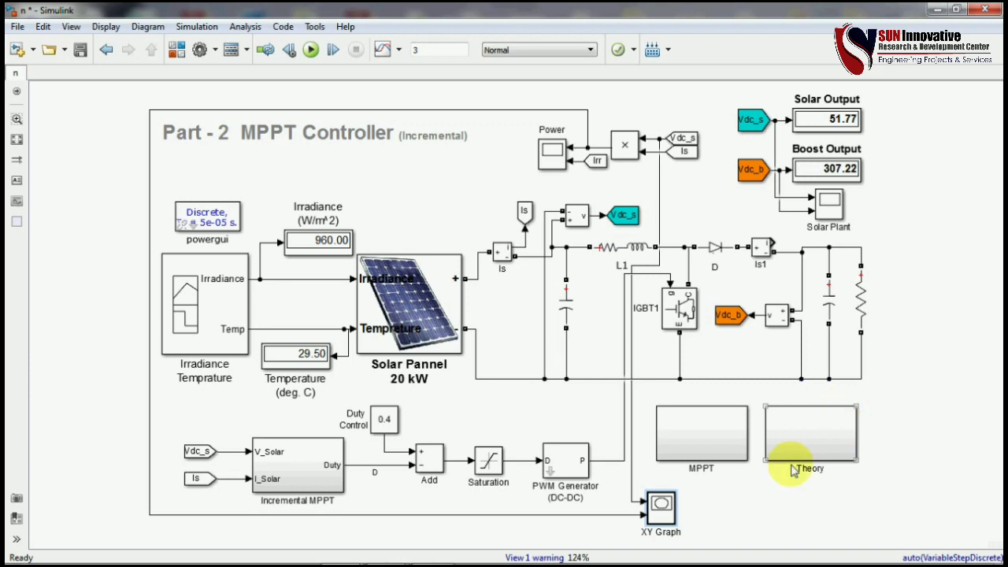
Set the XY Graph limits to x-min 0, x-max 3000, y-min 0 and y-max 100.
left_click(665, 510)
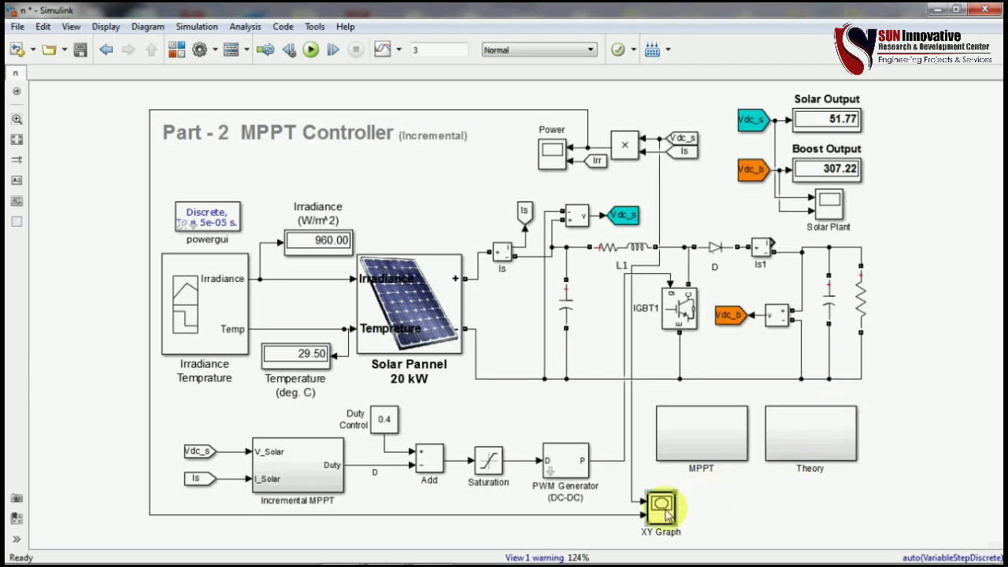
double_click(665, 510)
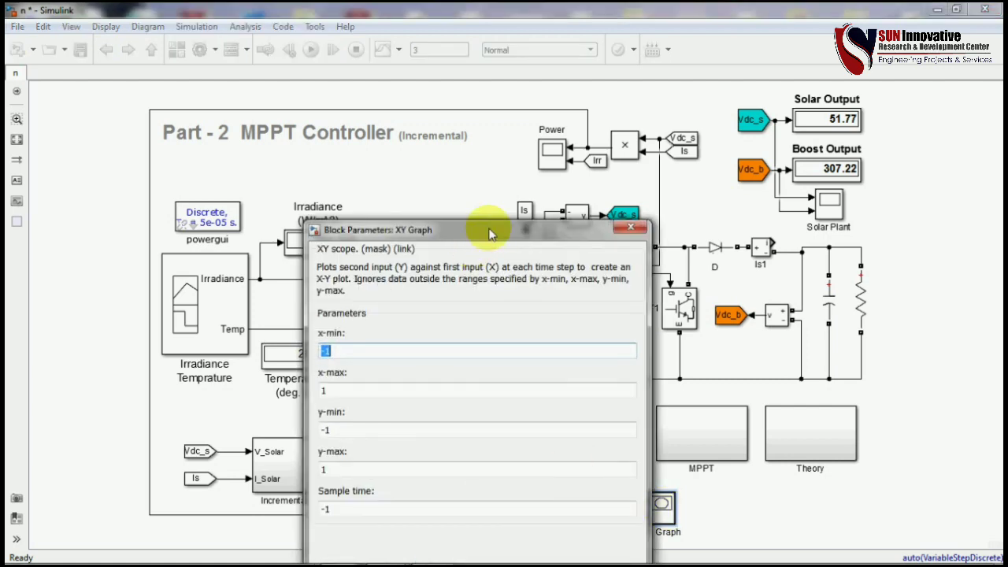
left_click_drag(484, 225, 713, 65)
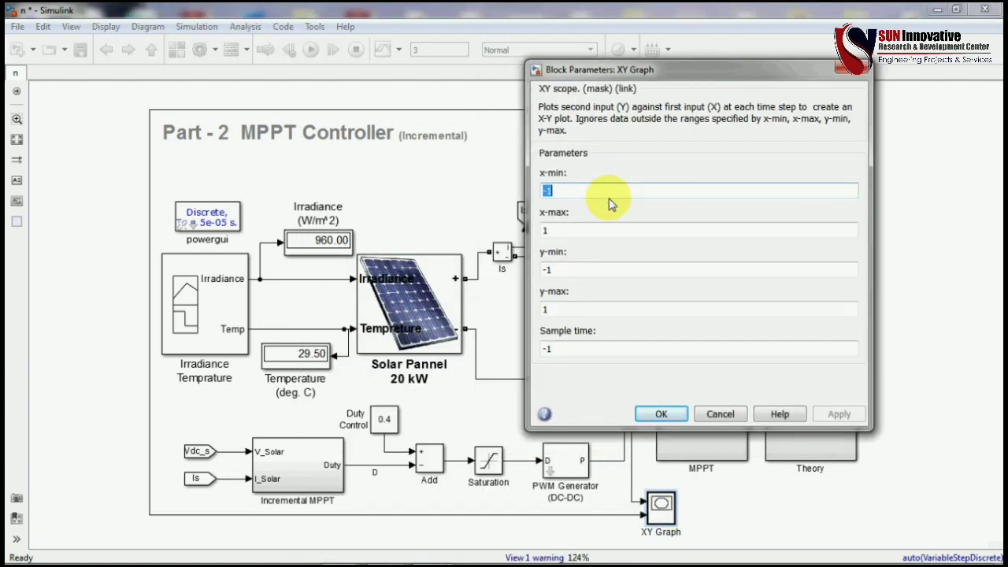
type("0")
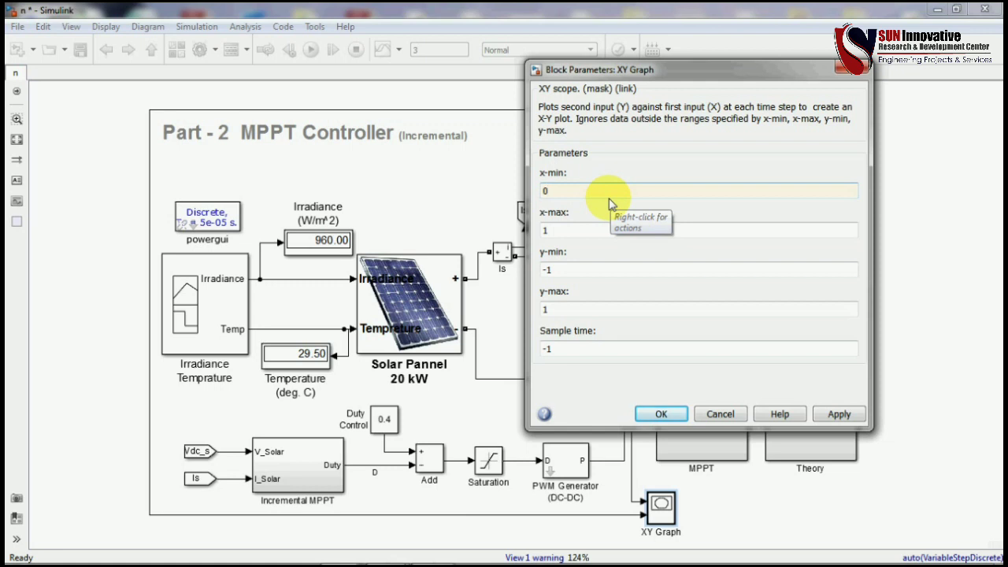
key("Tab")
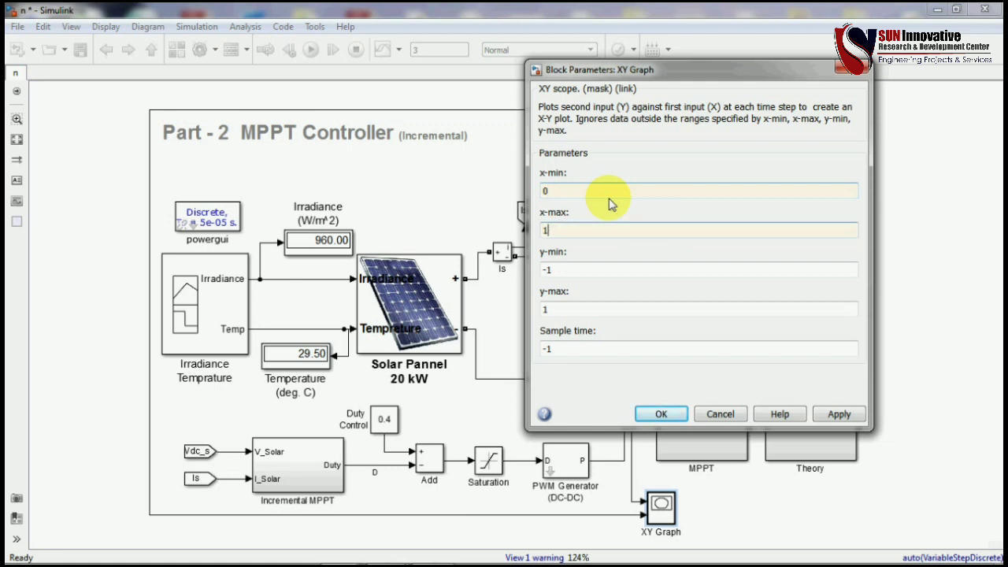
key("Tab")
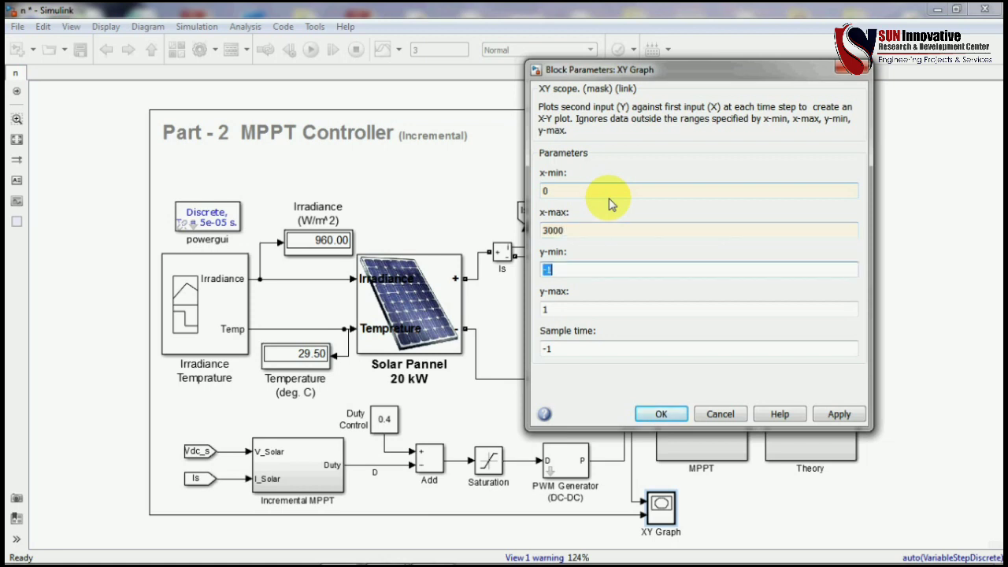
key("Tab")
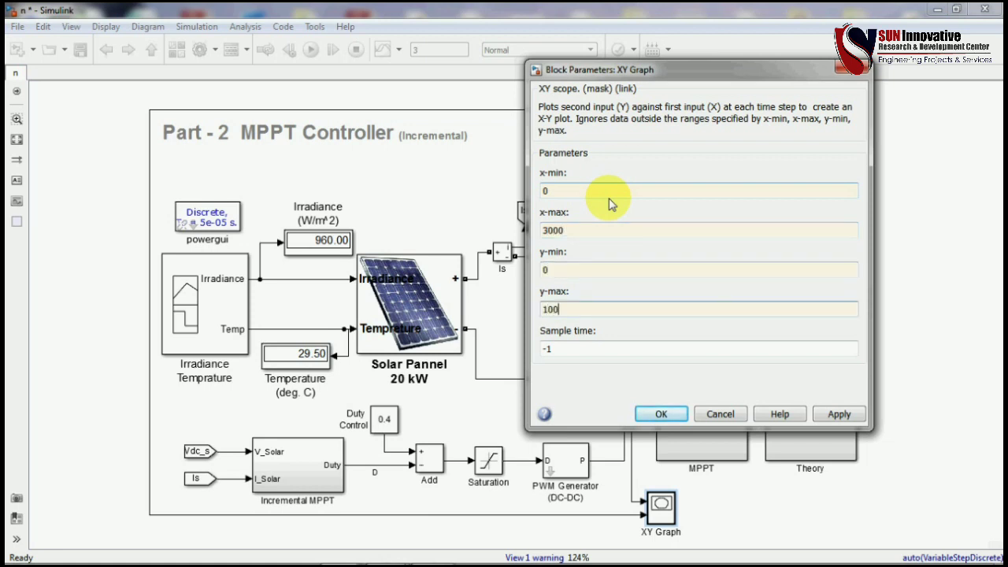
type("100")
key("Return")
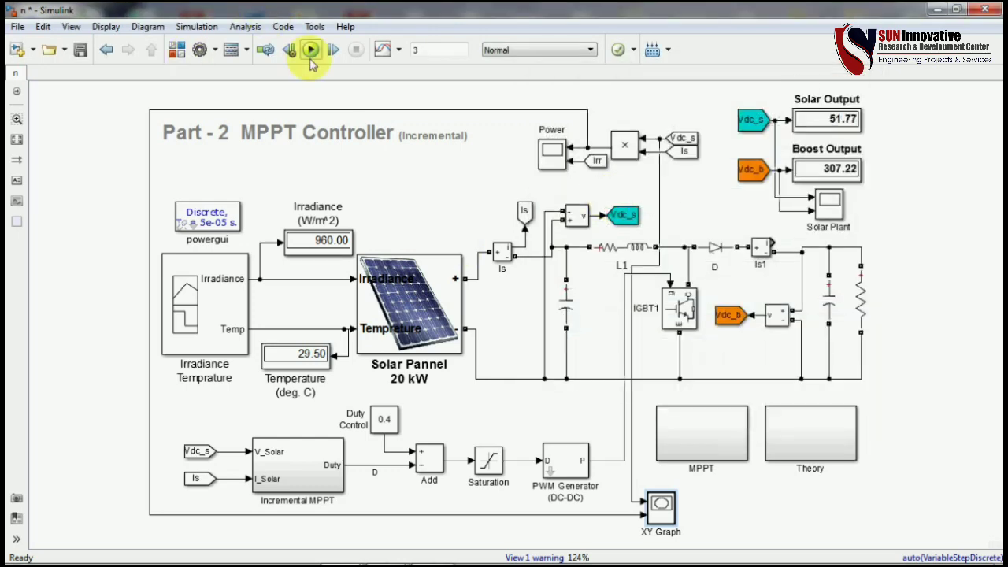
left_click(311, 50)
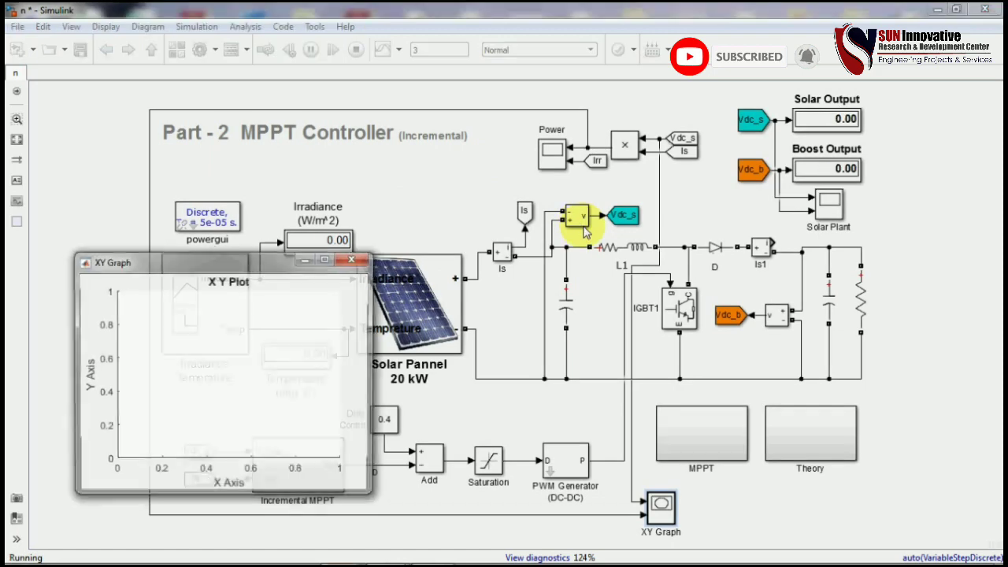
left_click(353, 260)
left_click(356, 50)
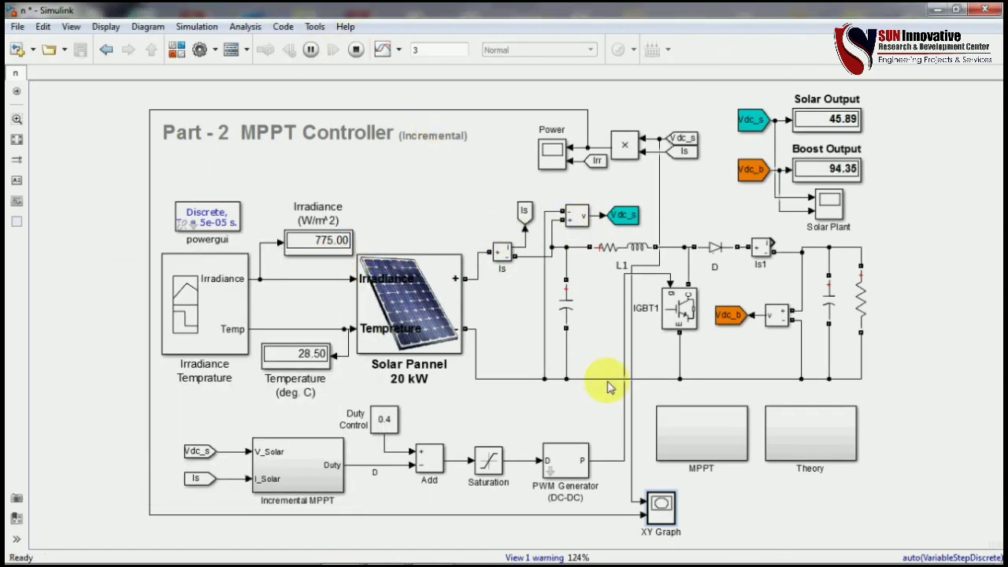
Set the XY Graph's x-max to 100 and its y-max to 3000.
double_click(660, 504)
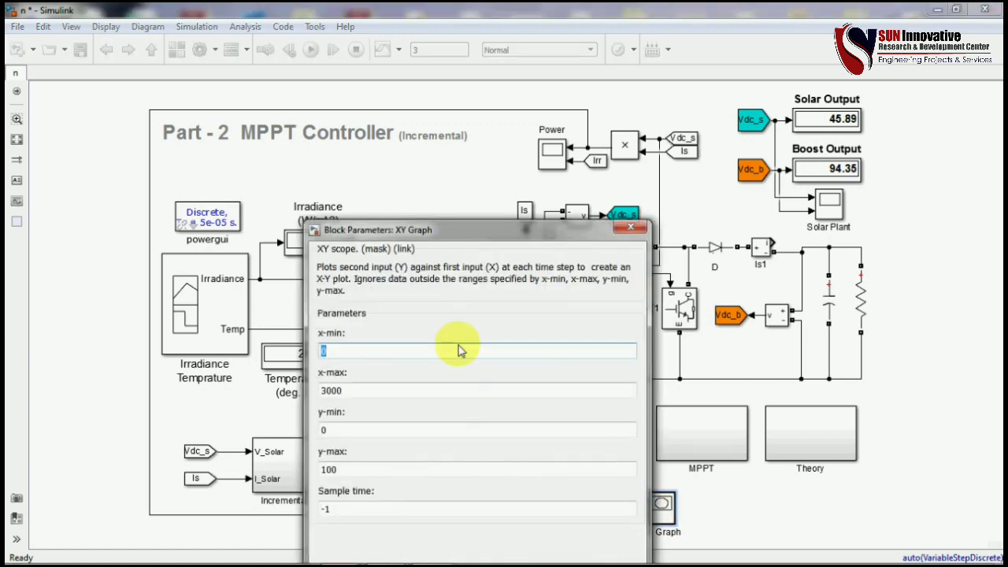
left_click_drag(512, 230, 593, 81)
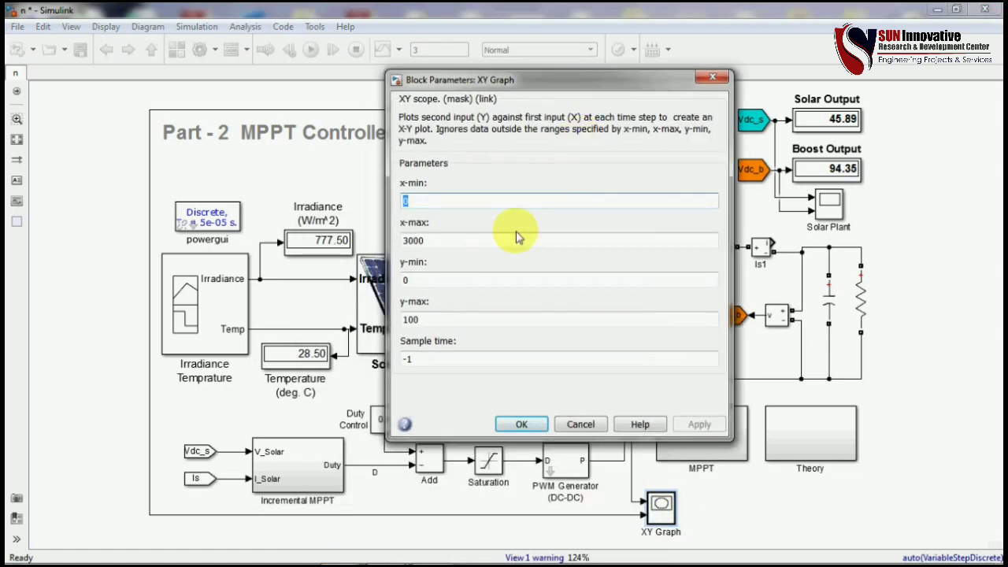
double_click(492, 243)
type("100")
key("Tab")
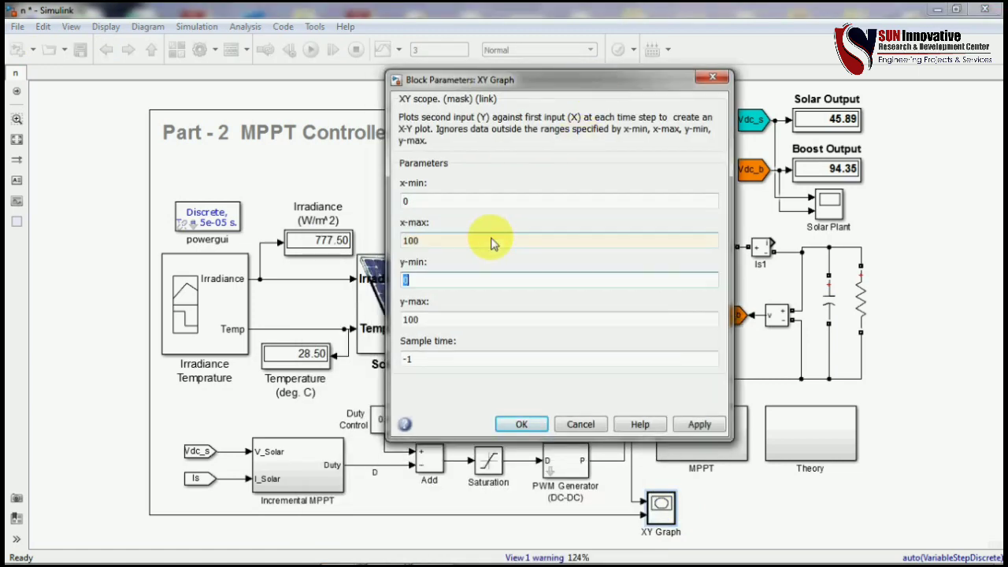
key("Tab")
type("3")
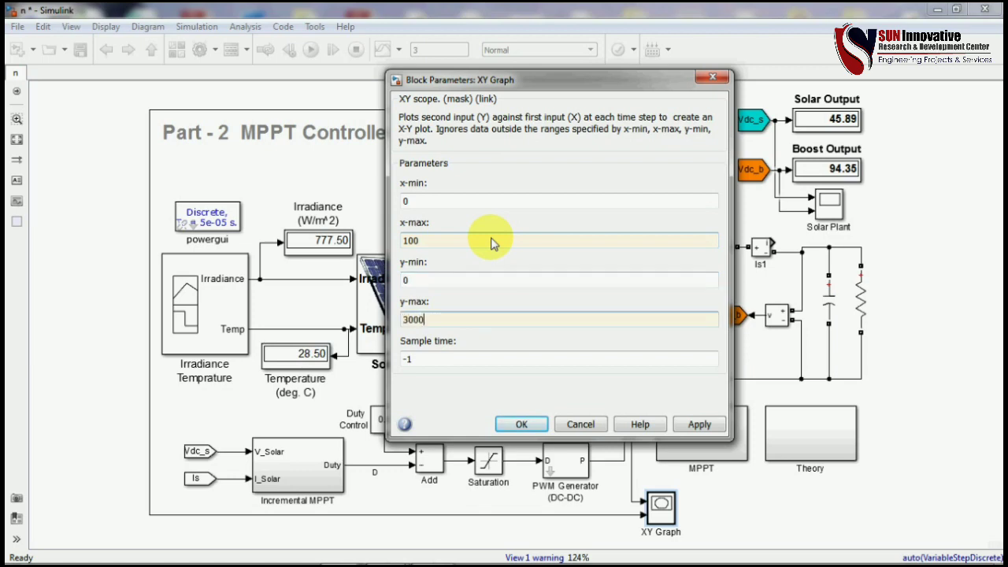
key("Return")
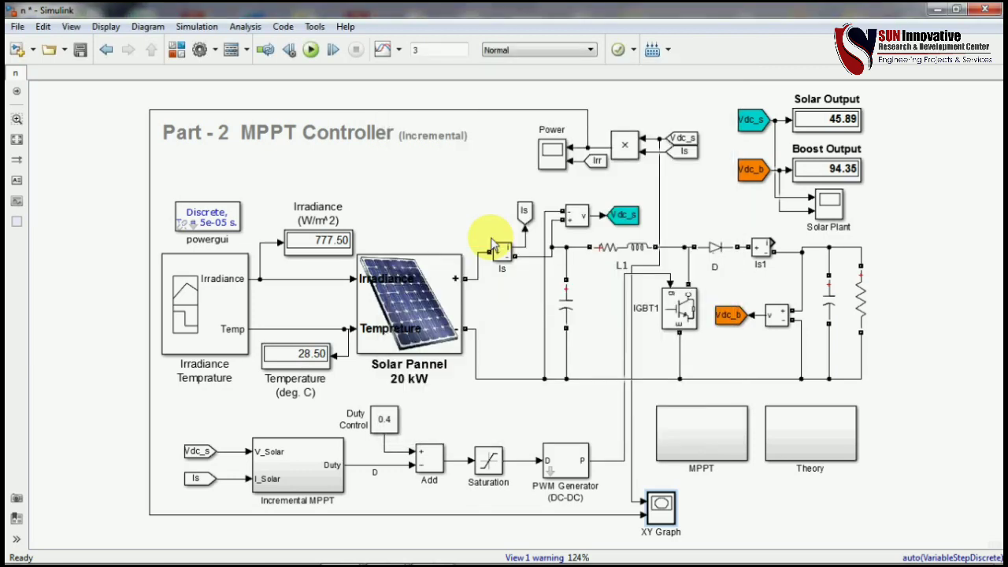
Run the simulation and compare the live XY plot with the curves in the Theory subsystem, enlarging the plot window.
left_click(311, 50)
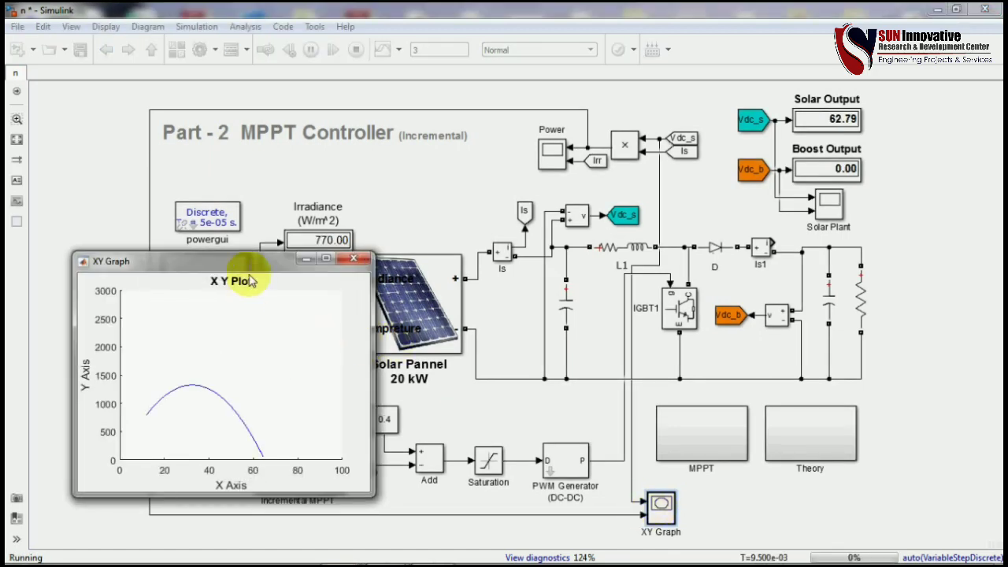
left_click_drag(254, 263, 577, 145)
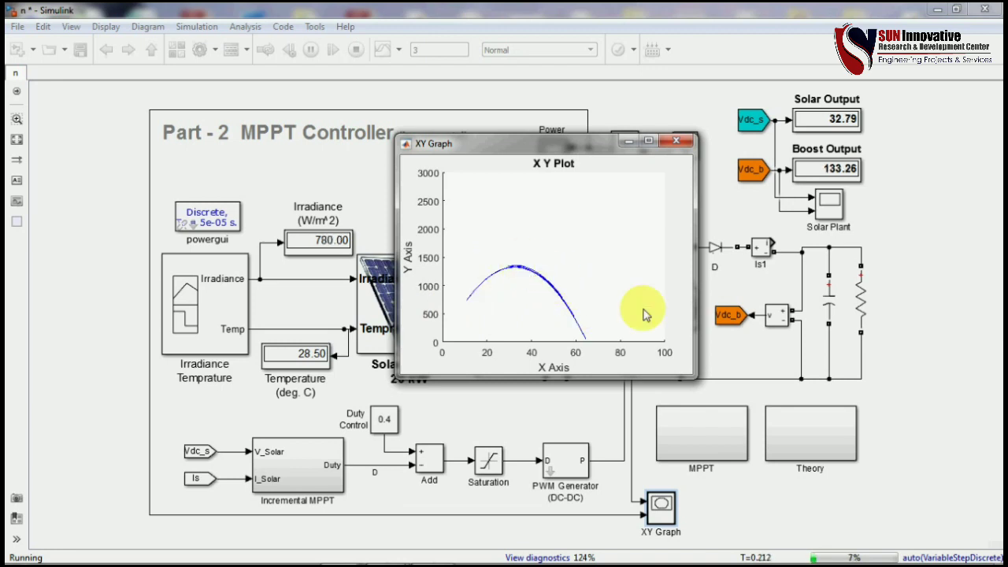
double_click(782, 425)
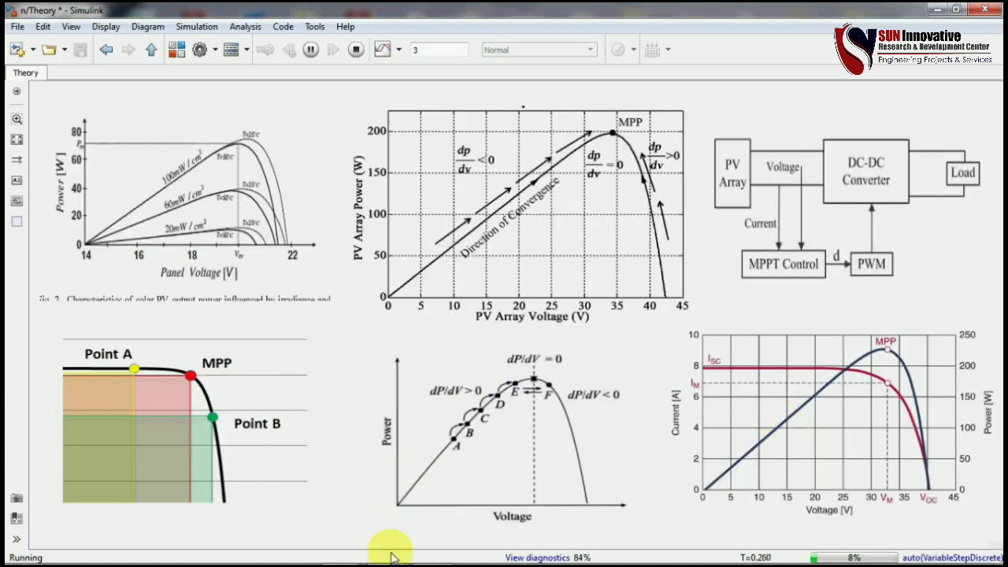
mouse_move(356, 541)
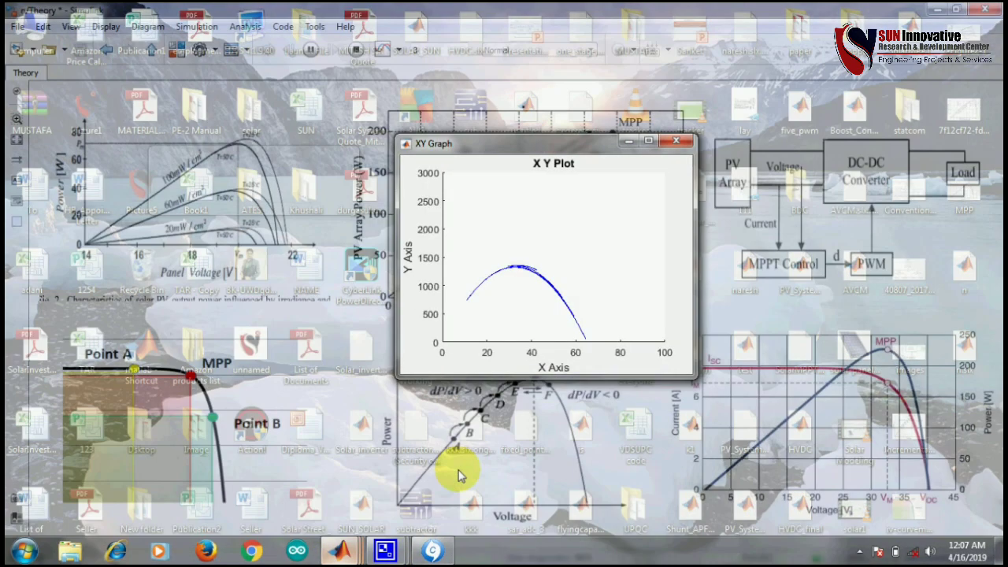
left_click(461, 468)
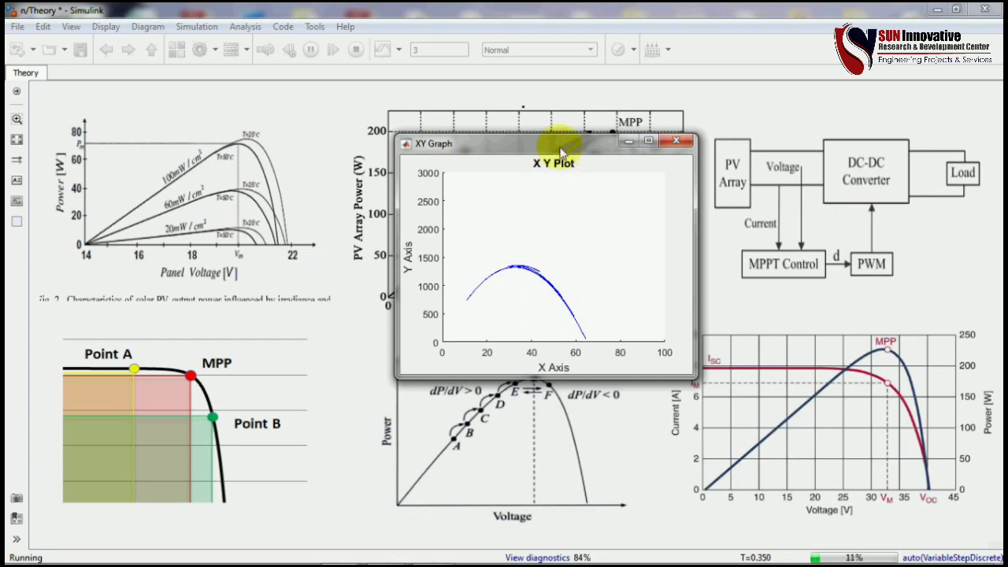
left_click_drag(560, 151, 845, 60)
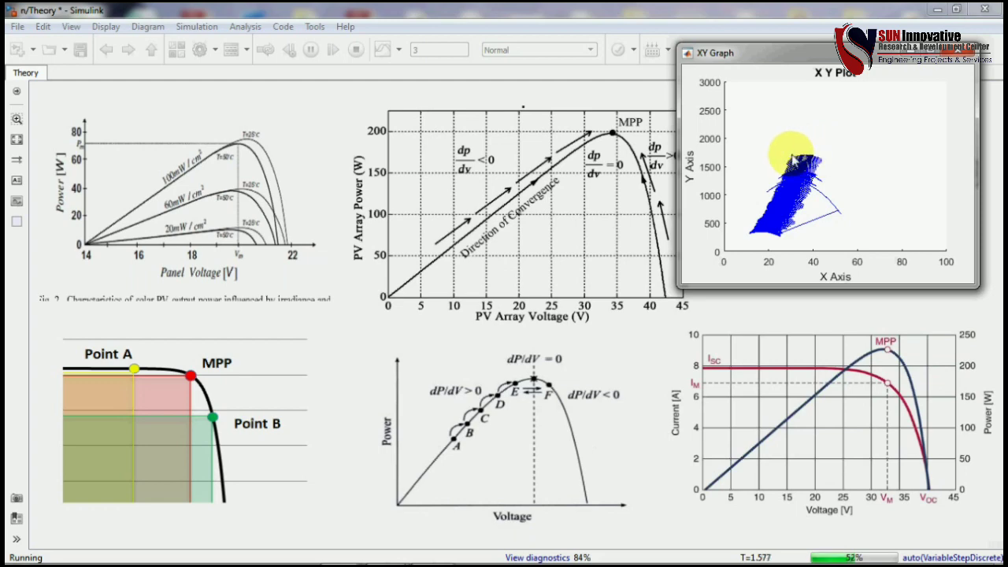
left_click_drag(679, 286, 369, 479)
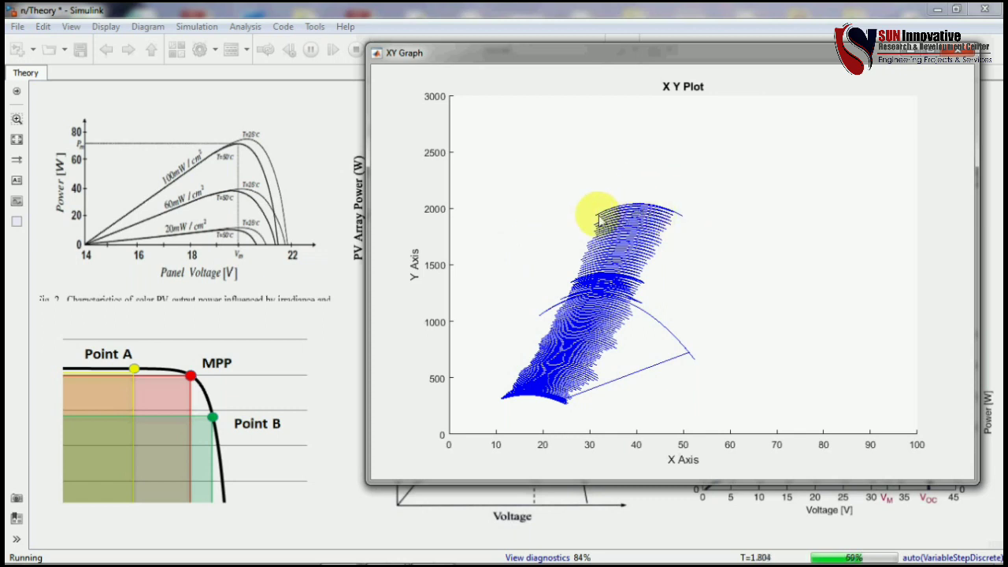
Close the XY plot window and stop the simulation from the top-level model.
left_click(965, 58)
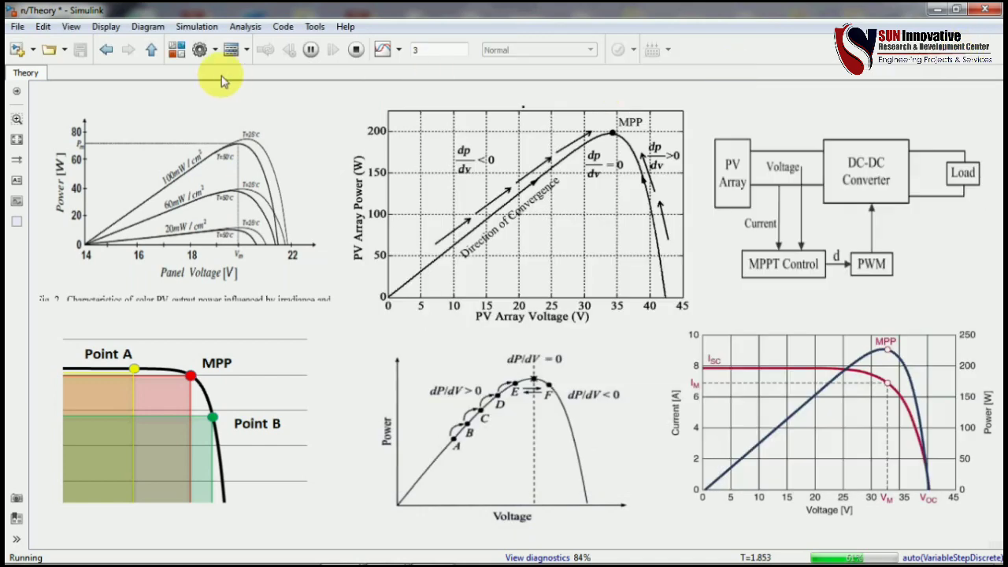
left_click(151, 49)
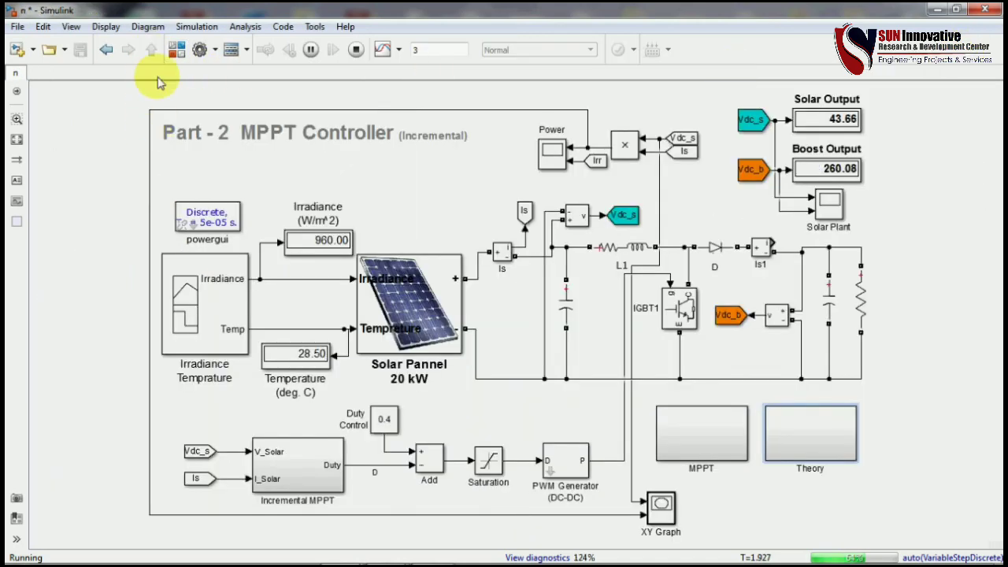
left_click(355, 50)
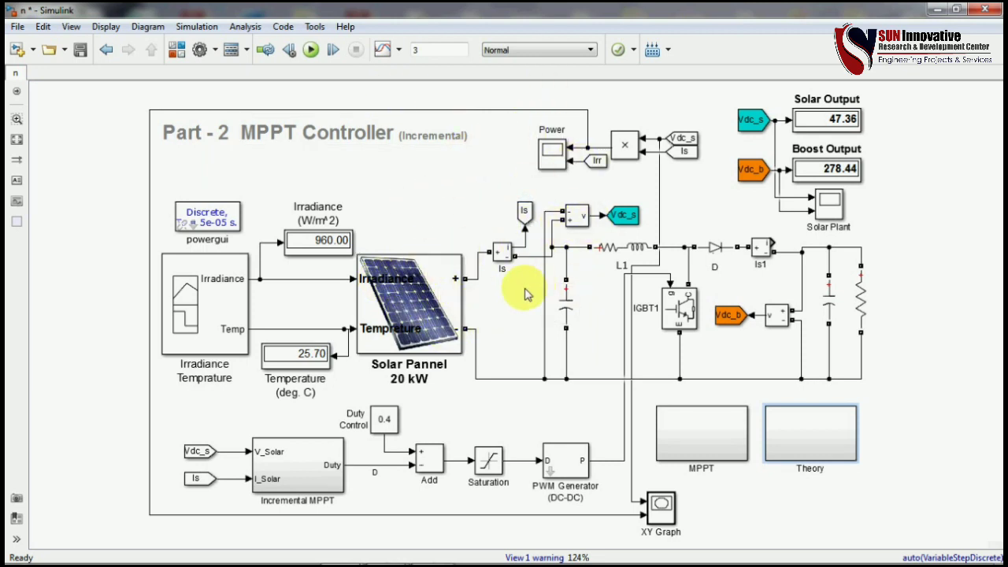
Open the MPPT subsystem to view the incremental conductance flowchart and the controller block diagram.
left_click(851, 448)
left_click(721, 458)
double_click(718, 451)
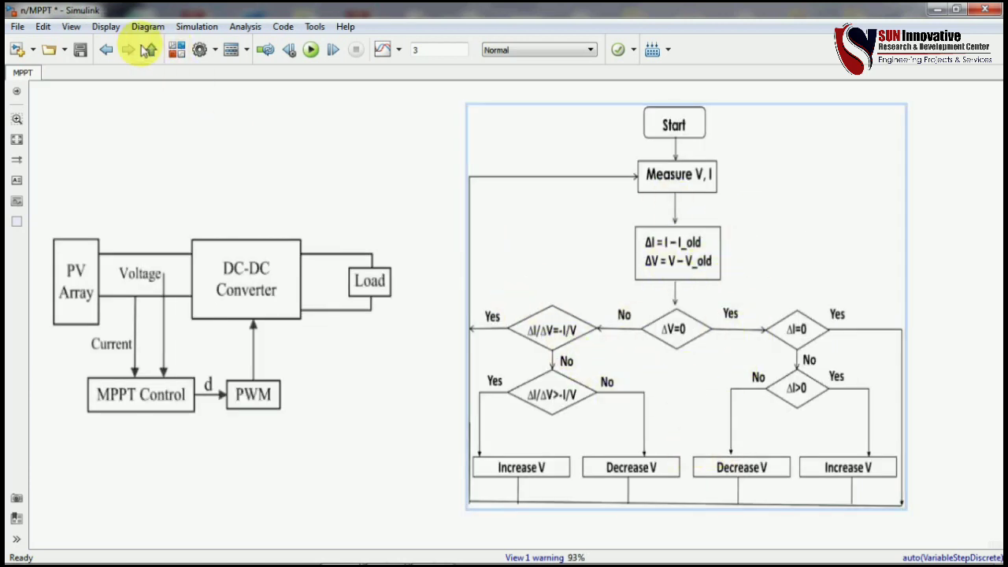
Return to the top-level model and open the Theory subsystem to examine the power-voltage and MPP curves.
left_click(148, 52)
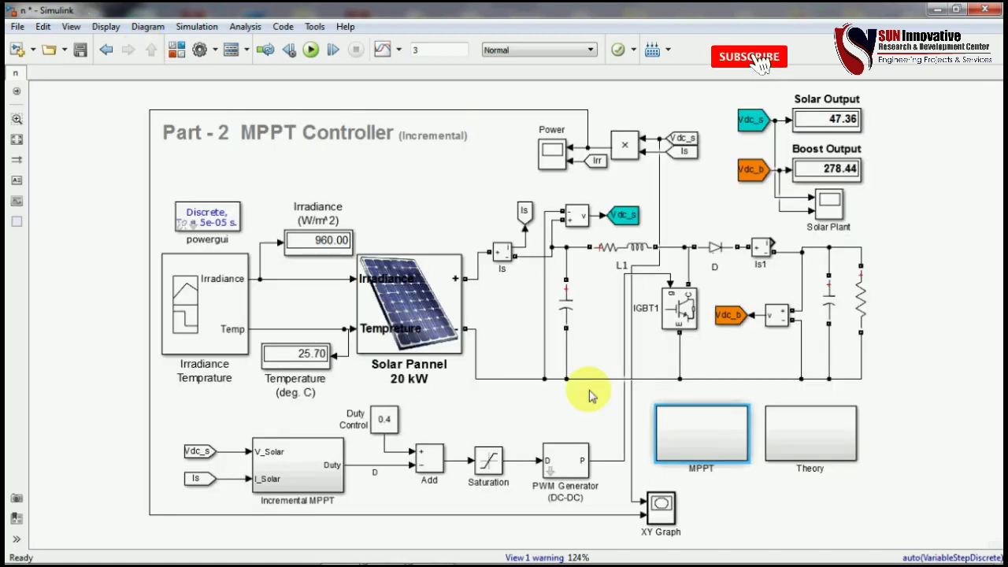
left_click(819, 446)
double_click(818, 446)
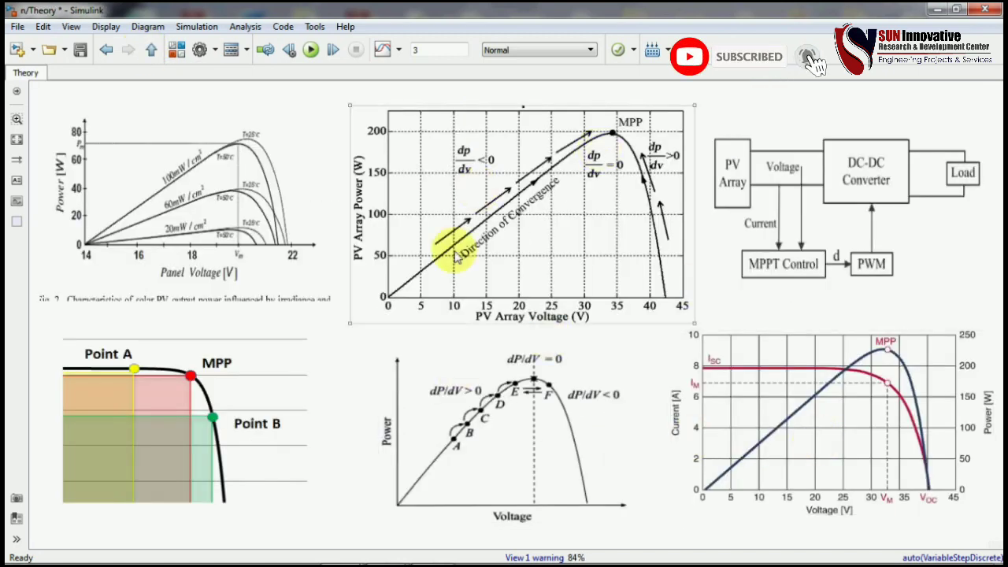
Go back to the top-level model and view the solar power and irradiance traces in the Power scope, closing it when done.
left_click(150, 52)
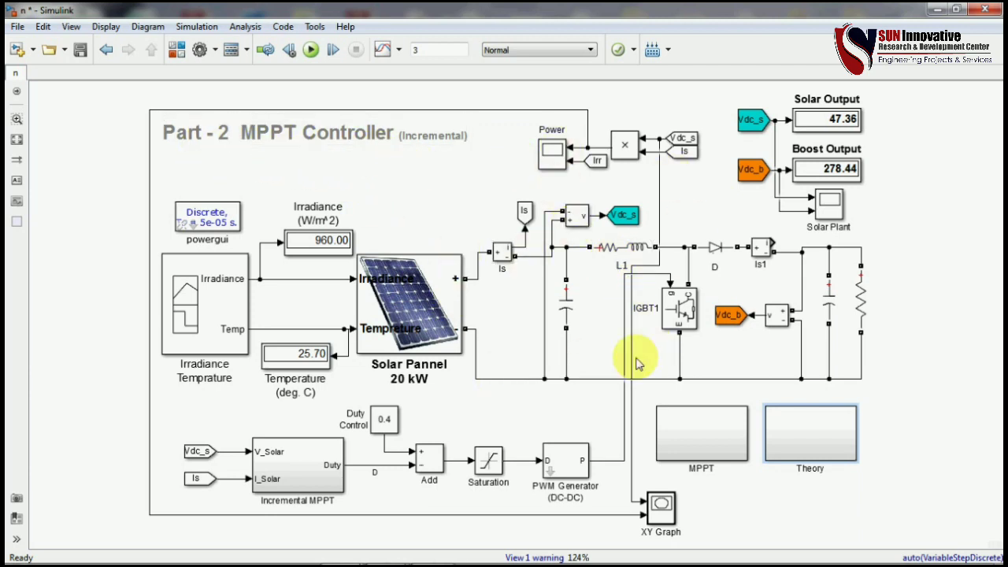
left_click(551, 157)
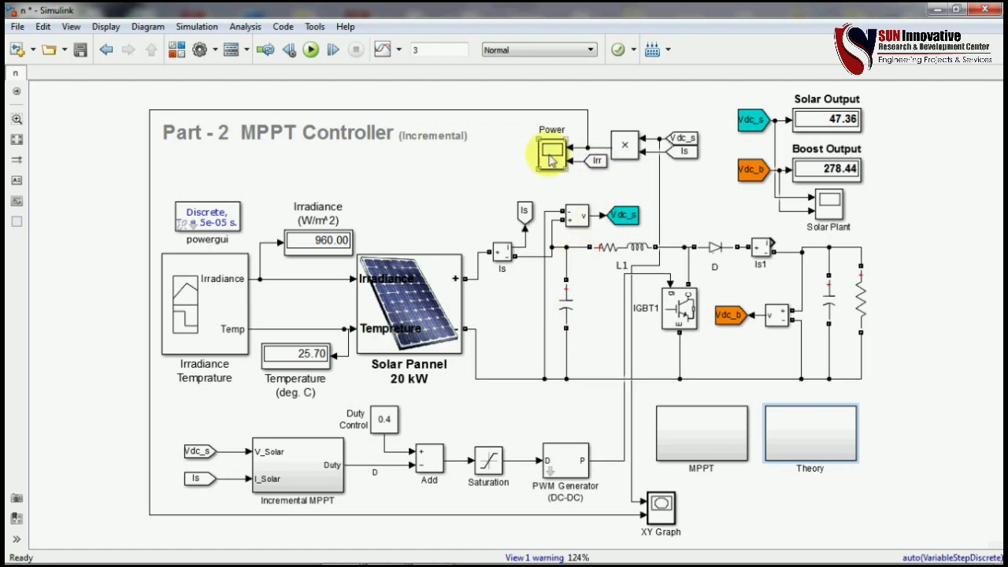
double_click(551, 157)
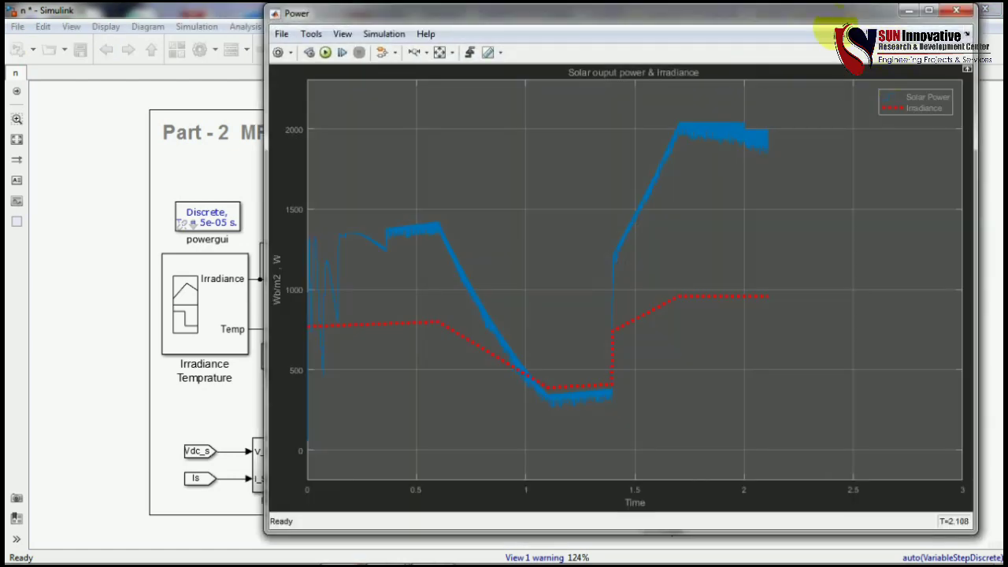
left_click(951, 12)
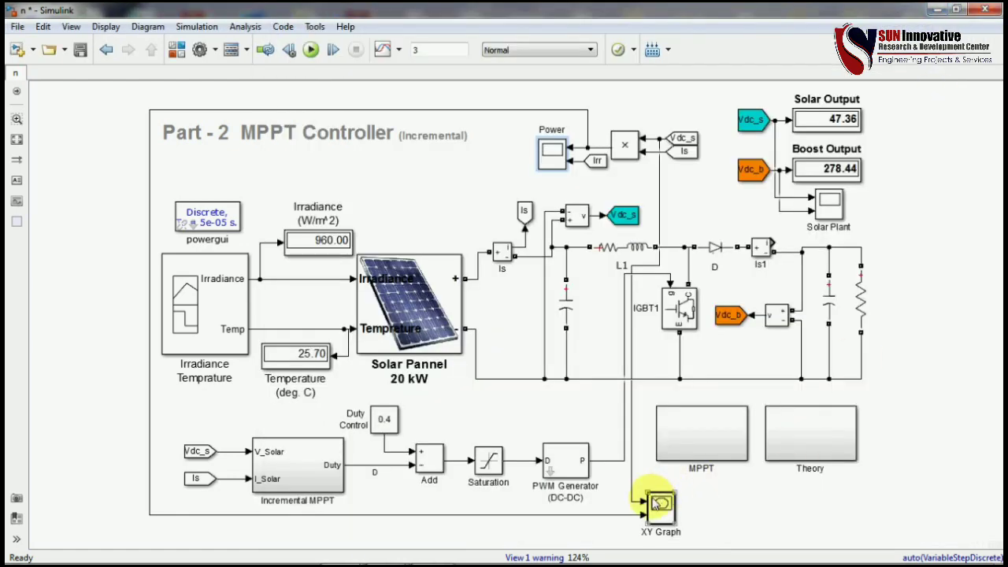
Run the simulation to watch the power-voltage curve in the enlarged XY plot window, closing the plot and stopping the run when finished.
left_click(312, 51)
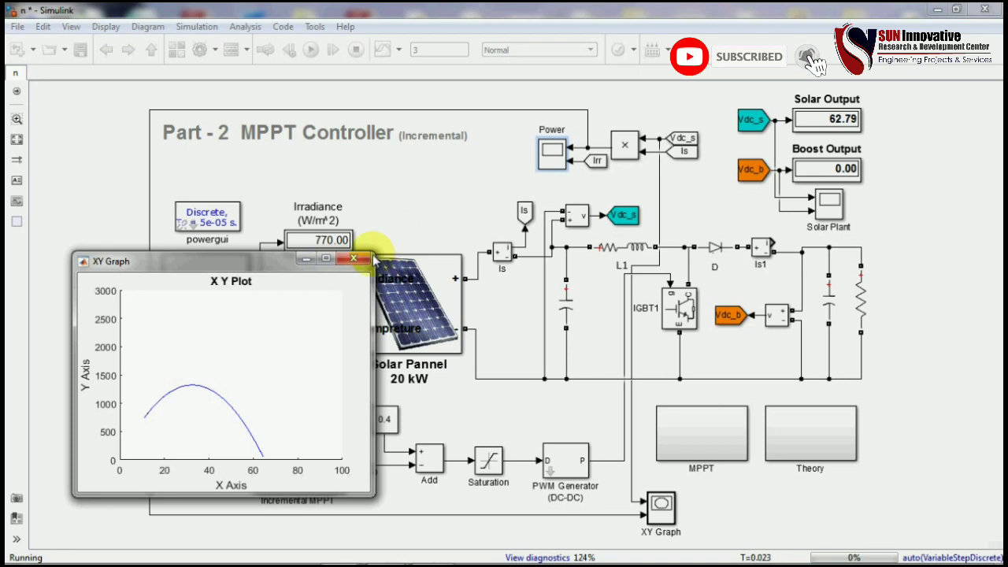
left_click_drag(375, 252, 732, 15)
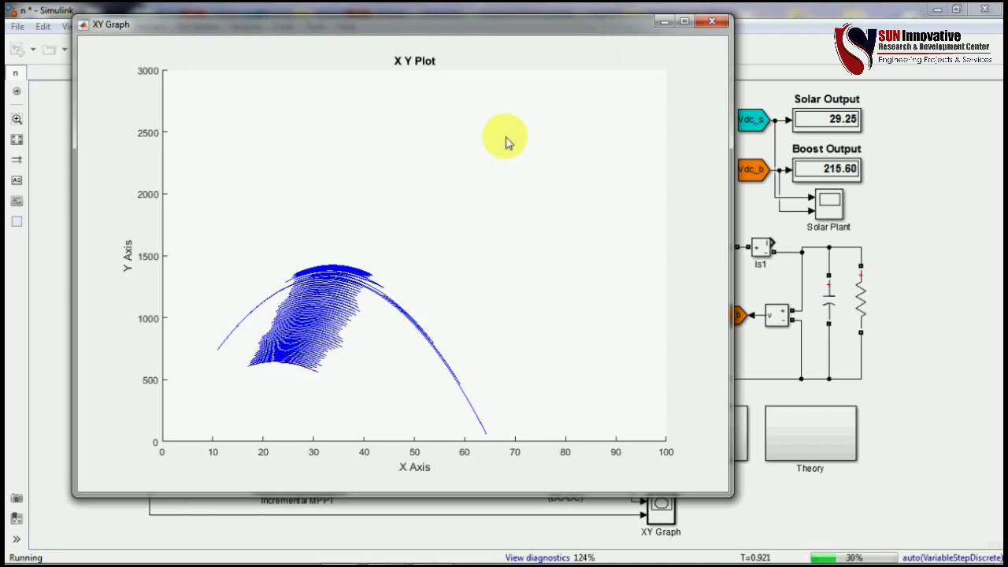
left_click(712, 22)
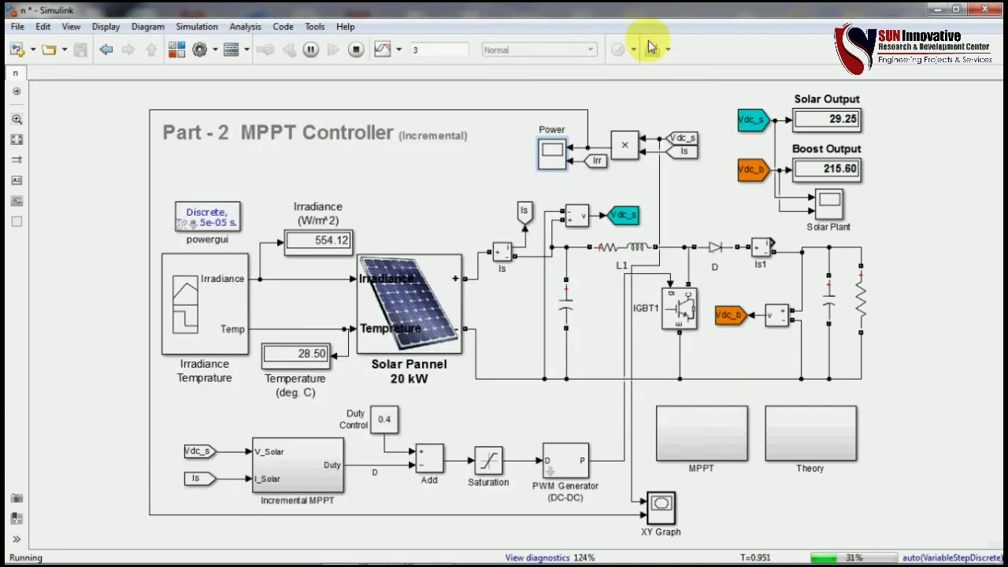
left_click(355, 49)
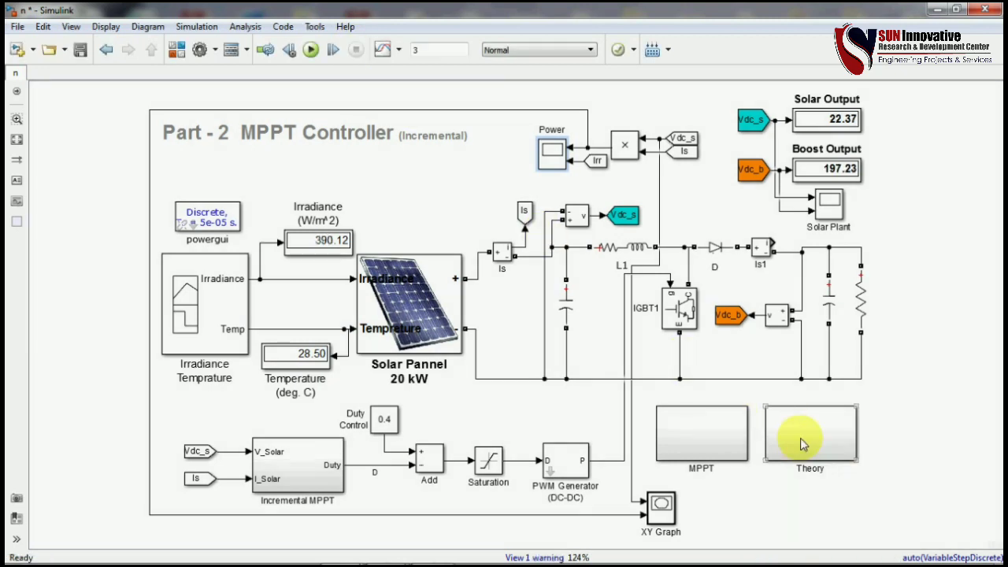
left_click(518, 413)
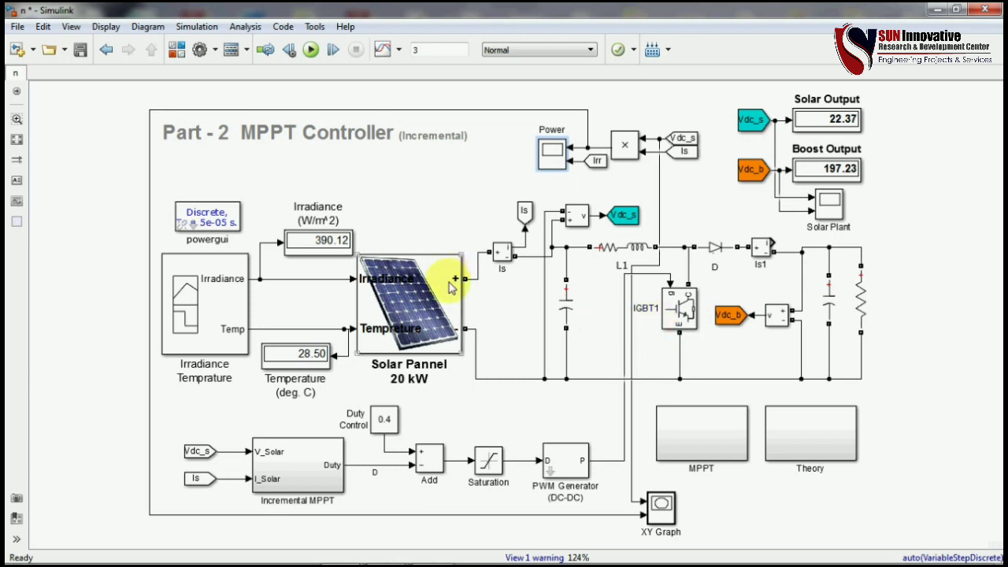
left_click(464, 143)
left_click(504, 151)
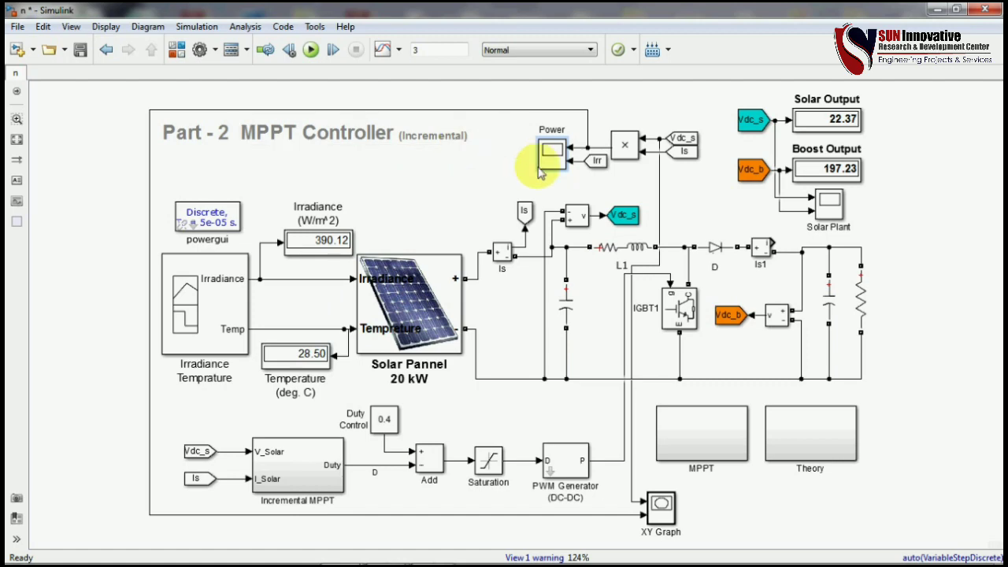